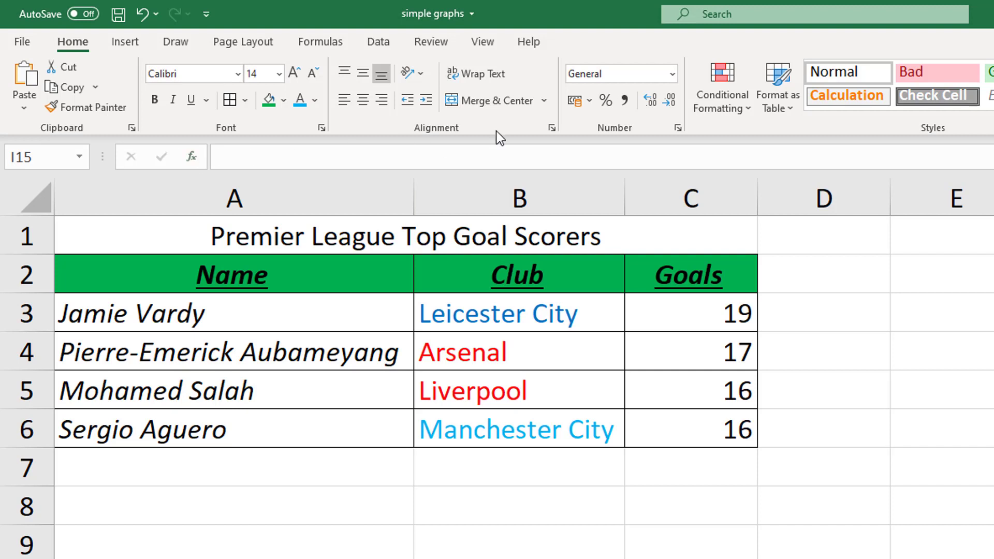
- On the Insert tab, select the player names from the Name header down to Sergio Aguero (A2:A6)
left_click(119, 43)
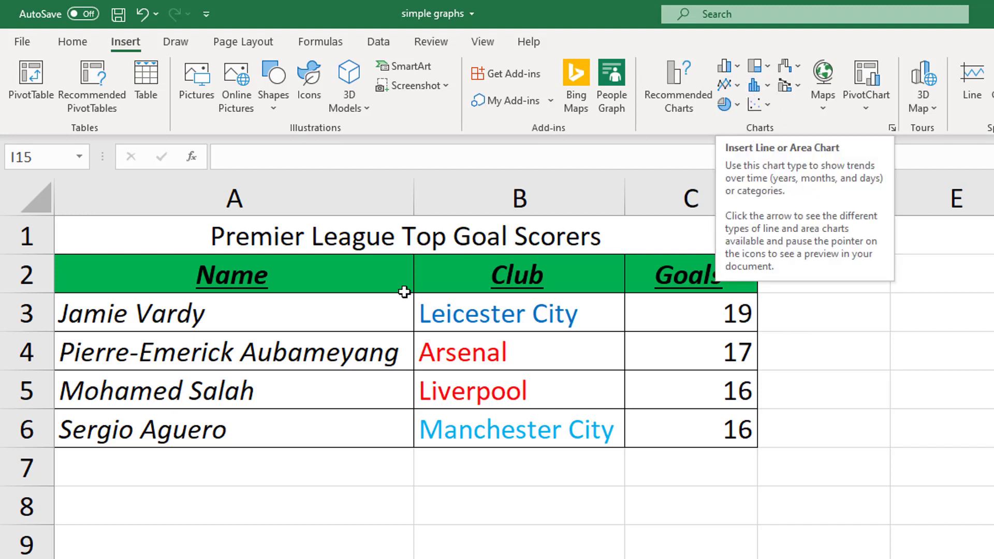
left_click(178, 273)
left_click_drag(179, 273, 230, 419)
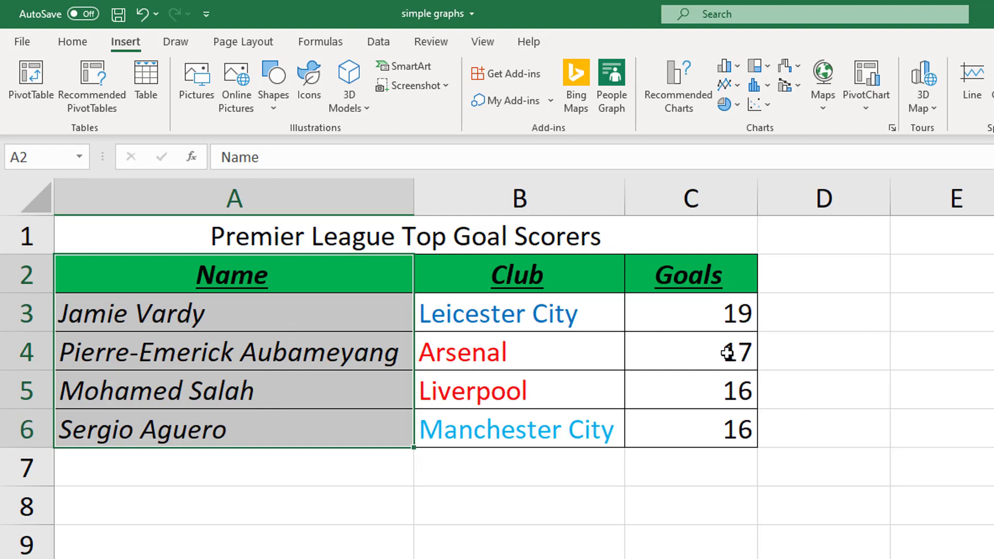
- Select the Name column A2:A6 with the Goals column C2:C6 and copy them
mouse_move(331, 384)
left_click_drag(706, 270, 706, 430)
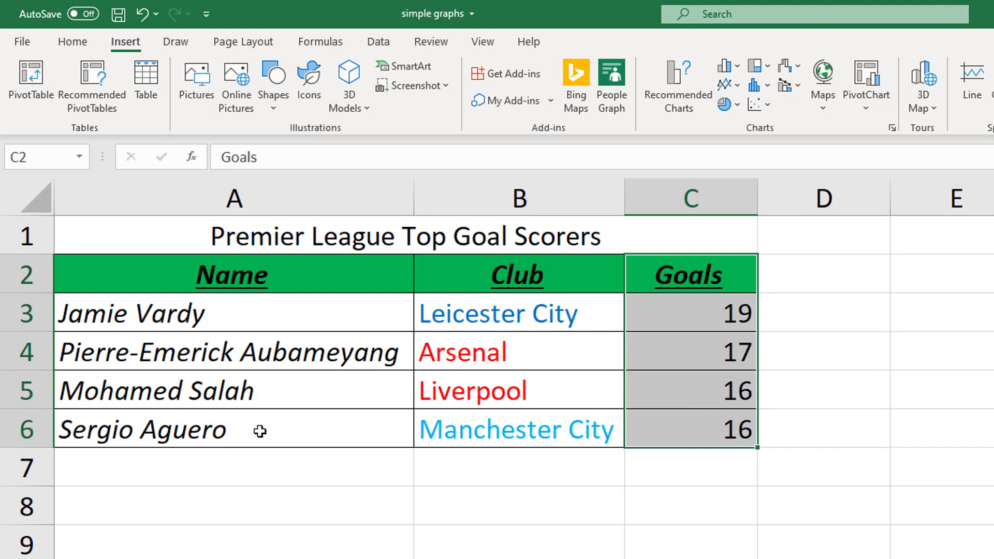
left_click(305, 494)
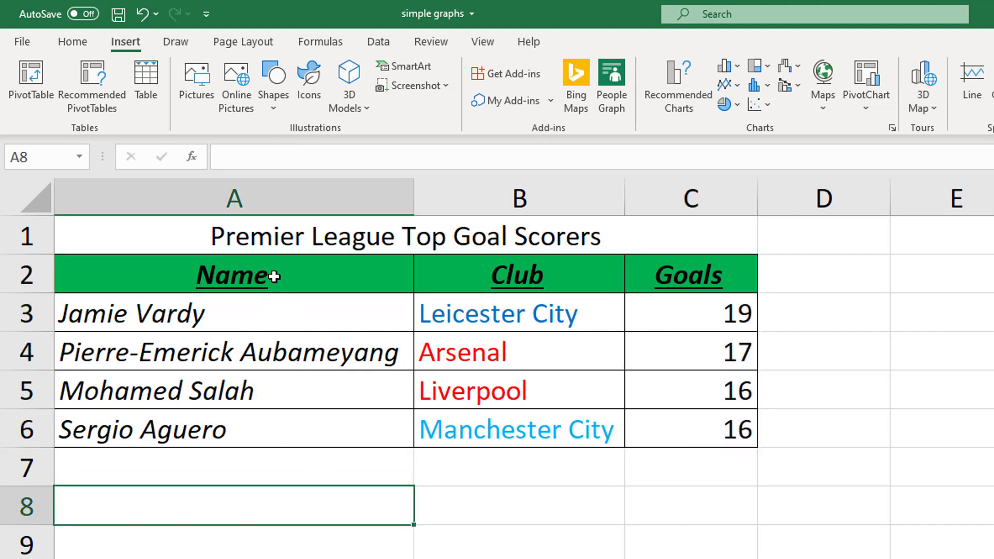
left_click_drag(275, 277, 289, 428)
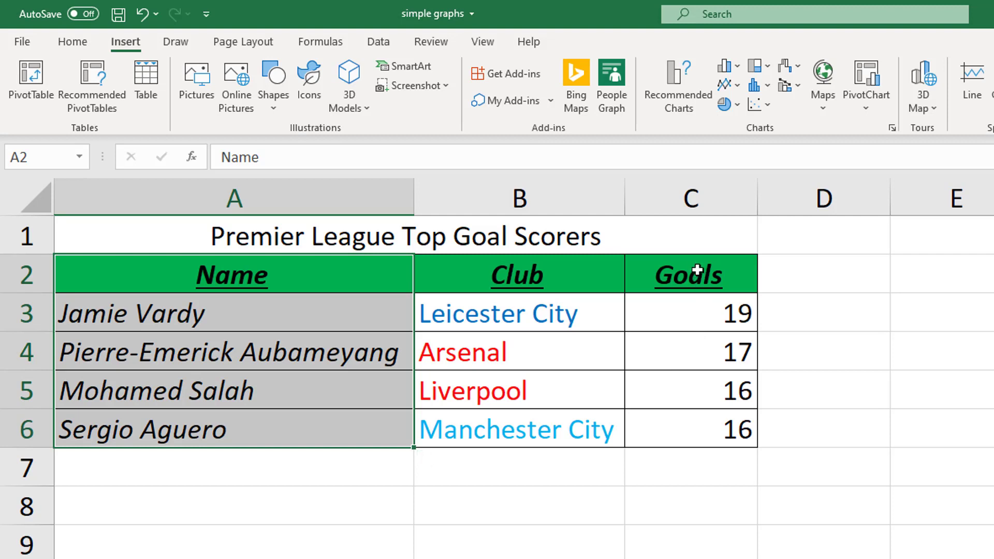
left_click_drag(699, 267, 701, 430)
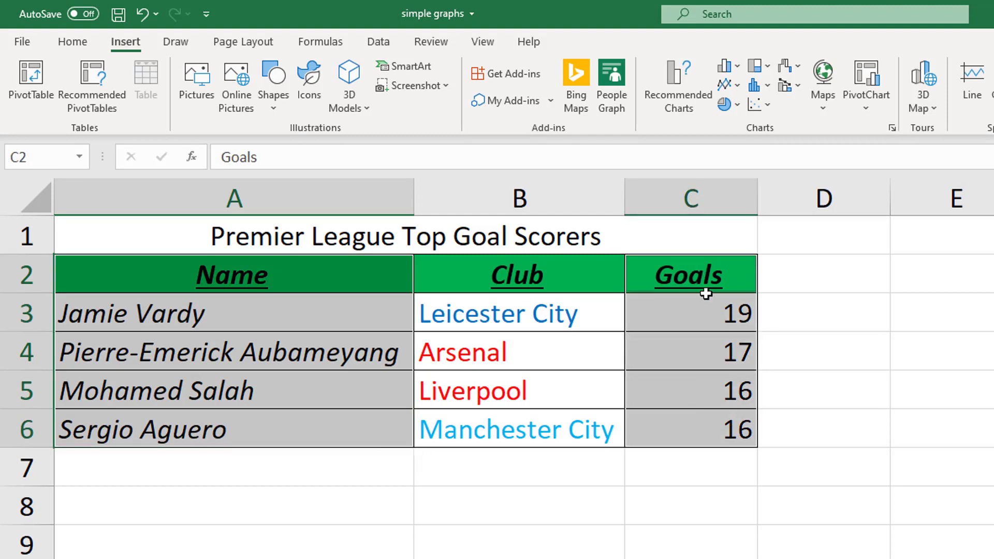
right_click(679, 427)
left_click(741, 414)
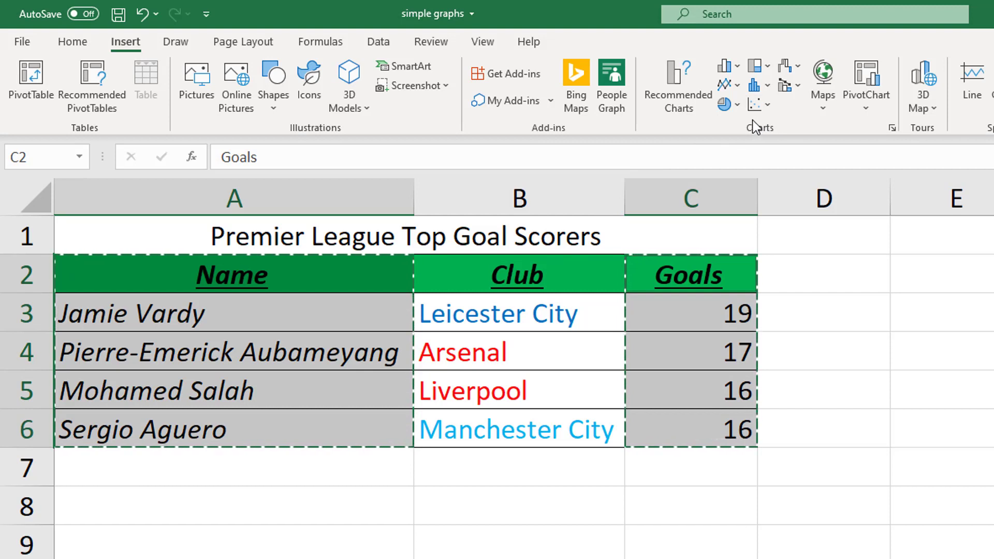
- Insert a clustered column chart of goals and move it to the right of the table
left_click(738, 72)
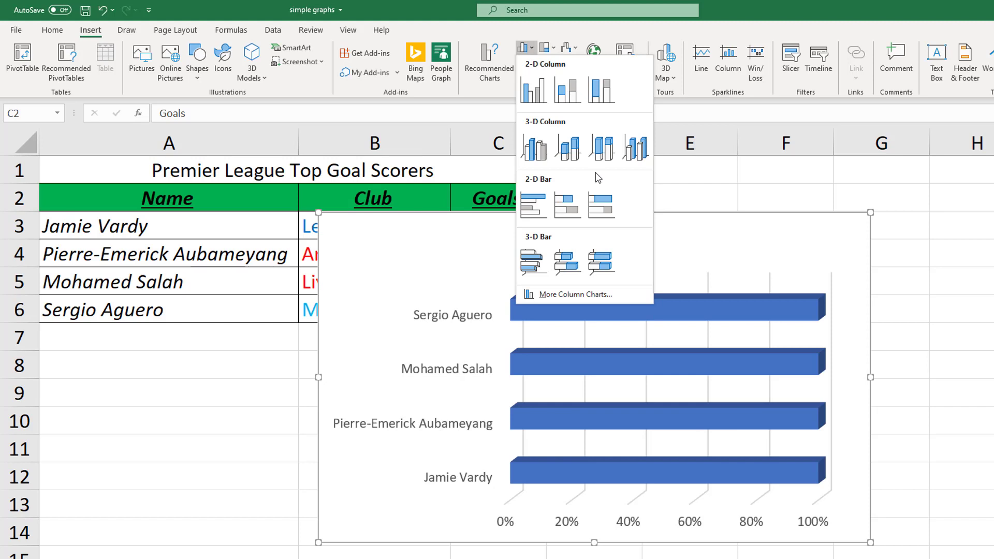
left_click(539, 97)
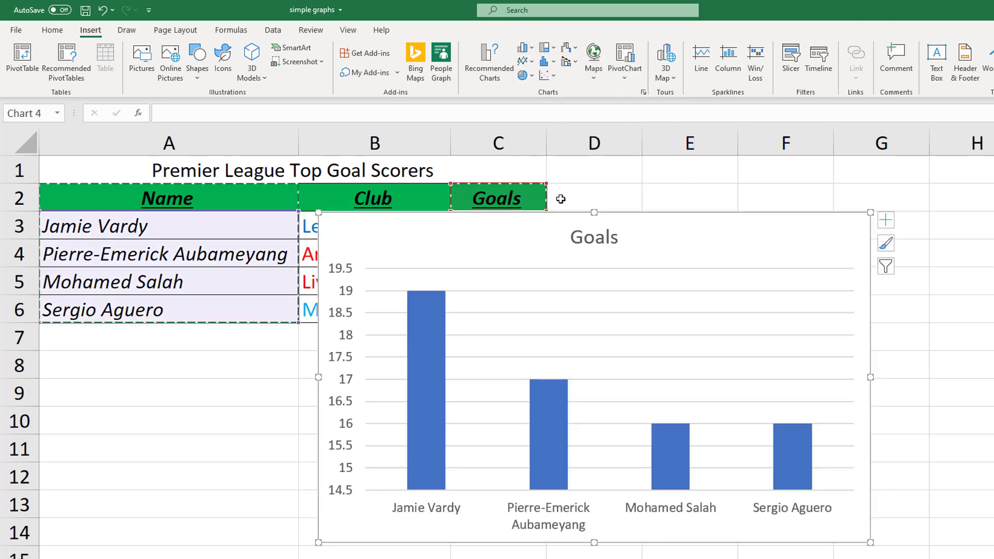
left_click_drag(512, 231, 762, 209)
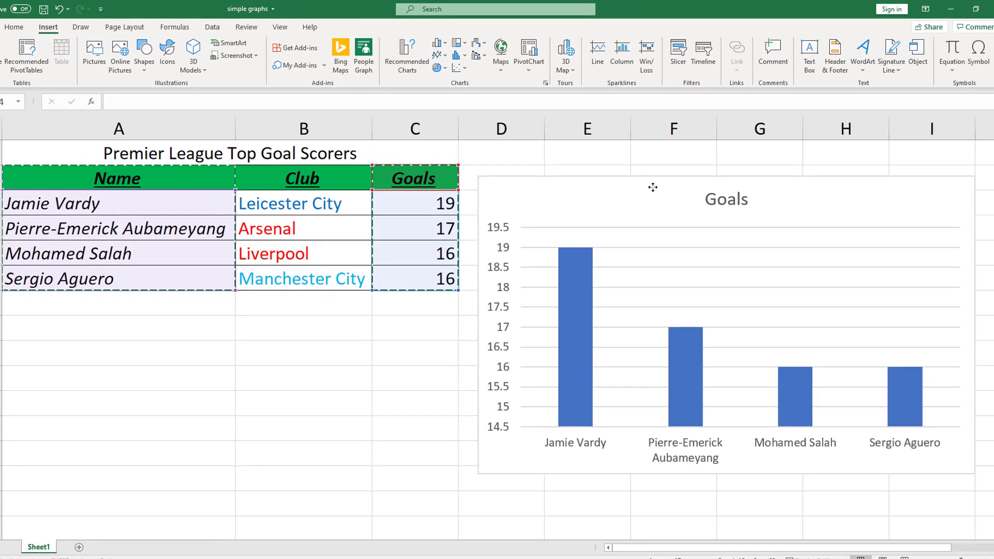
left_click_drag(653, 187, 650, 186)
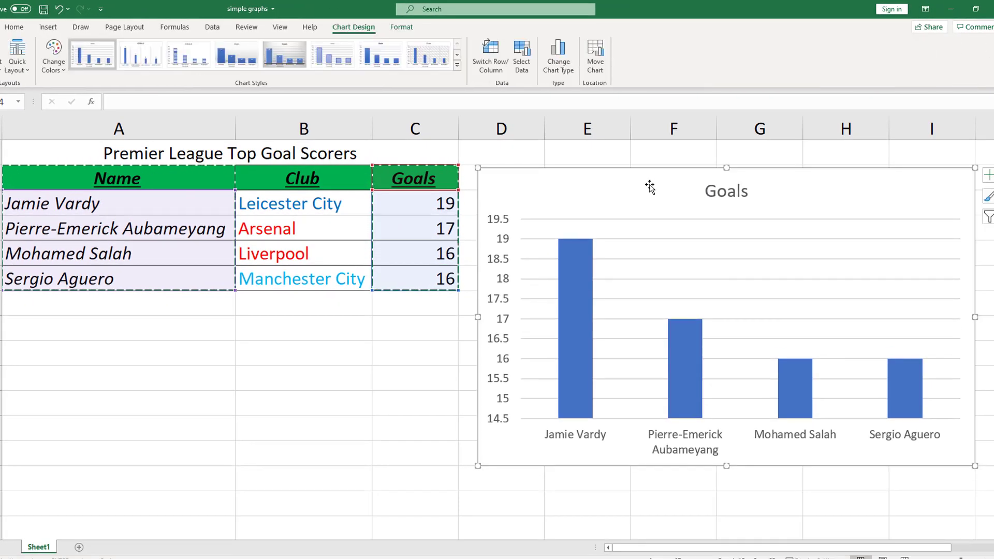
- Select the player names as categories, then reselect the goals column chart
left_click(159, 303)
left_click(162, 204)
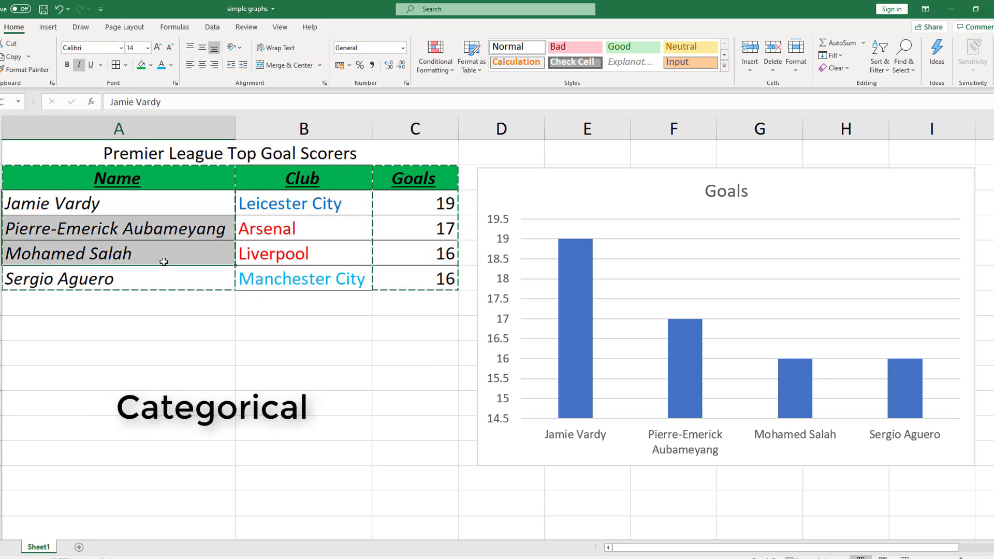
left_click(127, 311)
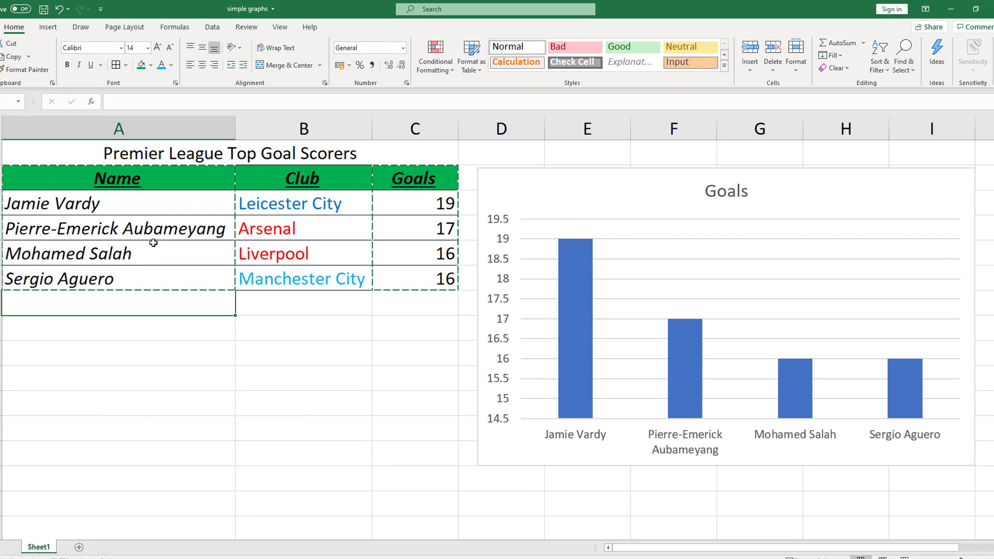
left_click(221, 349)
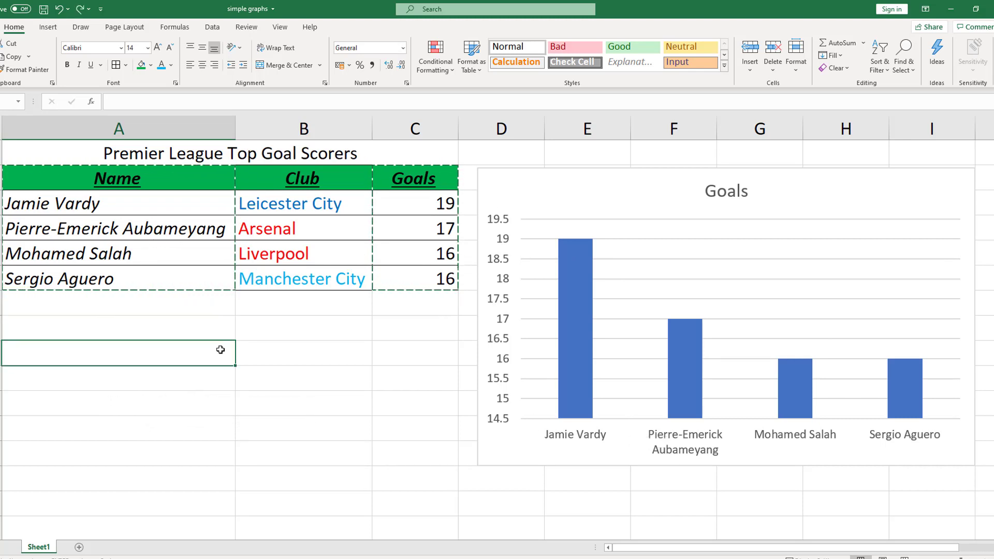
left_click(603, 192)
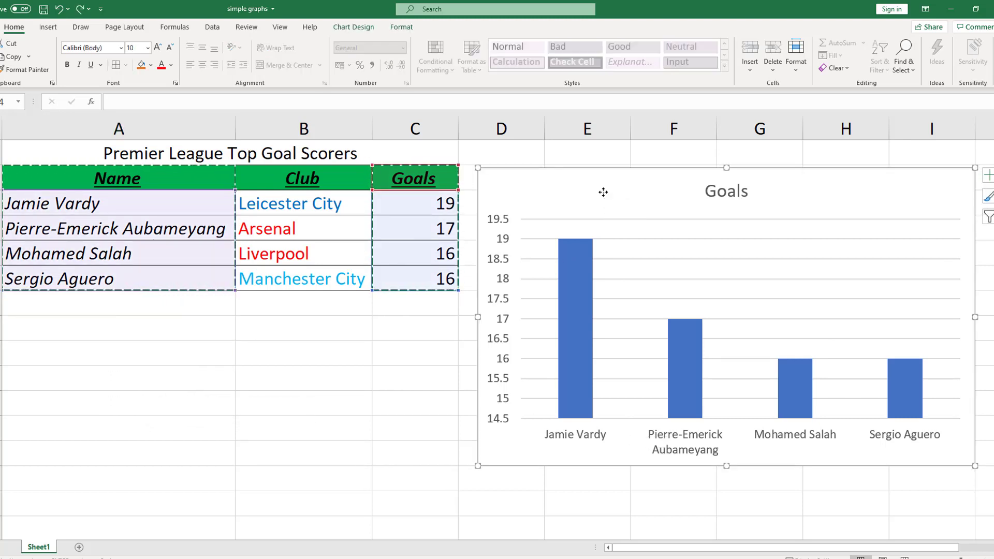
- Delete the chart and insert a clustered column chart of the whole A2:C6 table beside it
key("Delete")
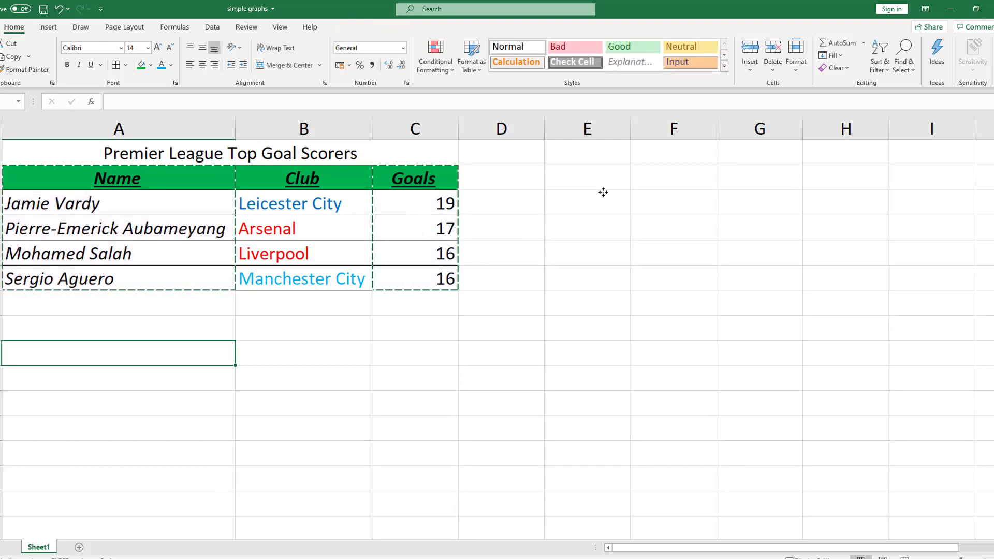
left_click(467, 316)
left_click_drag(103, 185, 395, 275)
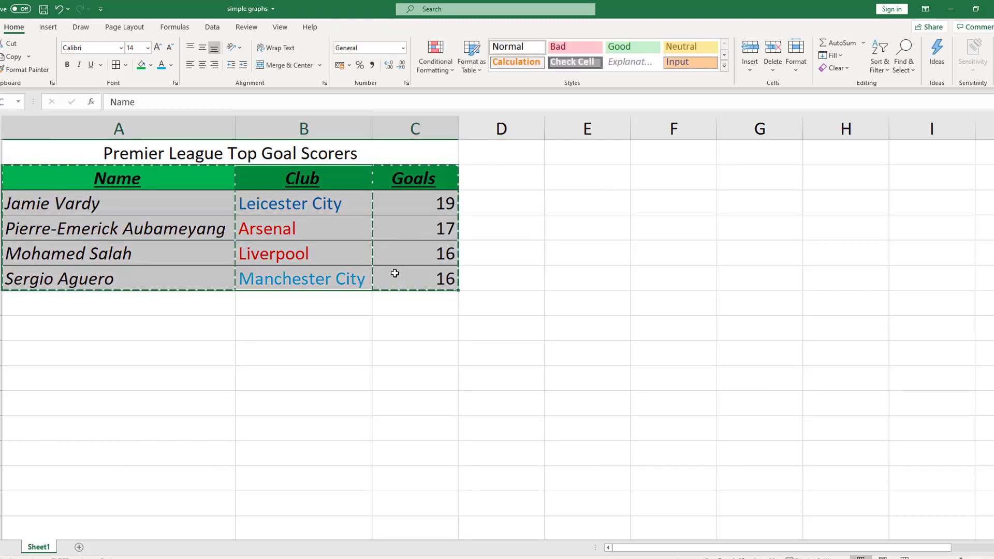
left_click(48, 27)
left_click(438, 42)
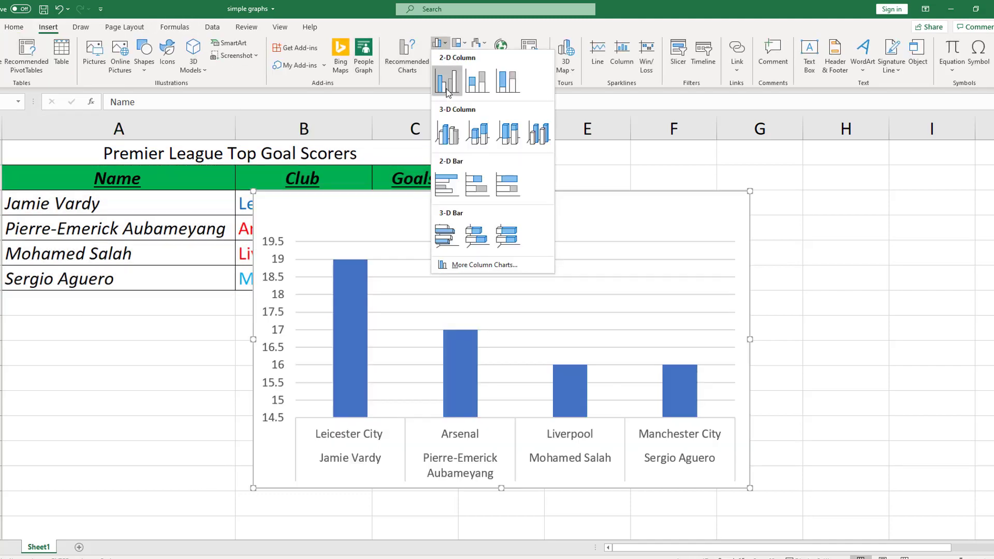
left_click(445, 79)
left_click_drag(541, 208, 735, 188)
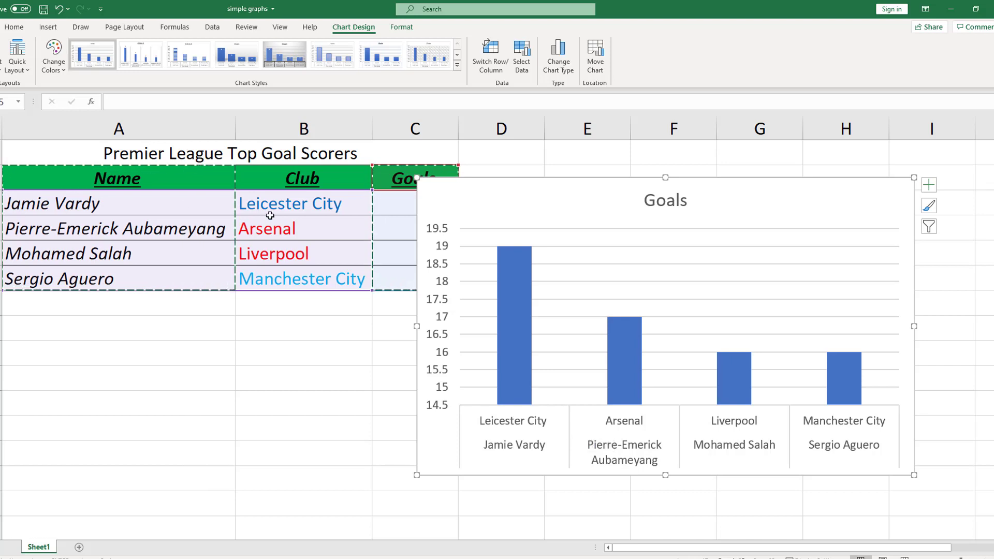
- Delete the club-labelled chart and undo/redo to restore the names-only Goals chart
left_click(523, 454)
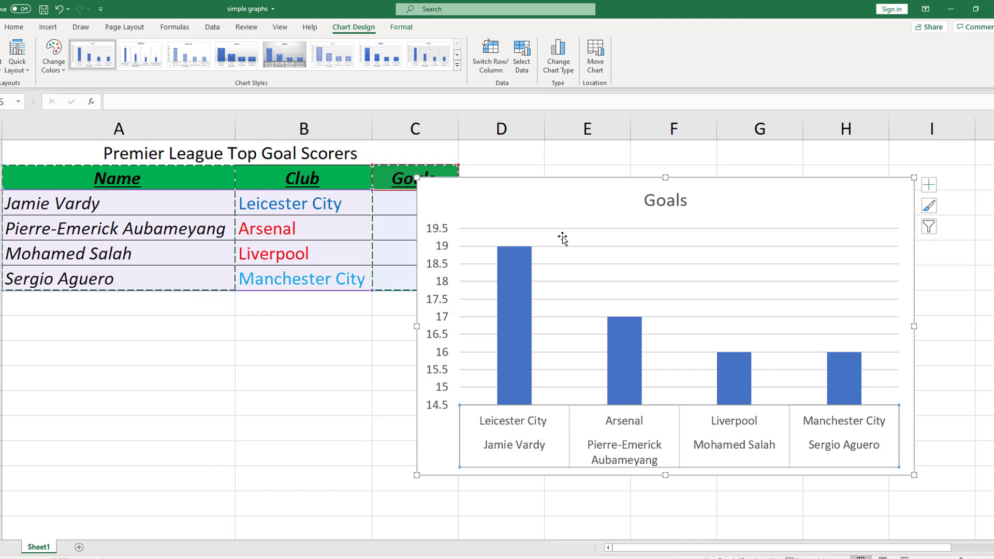
left_click(566, 216)
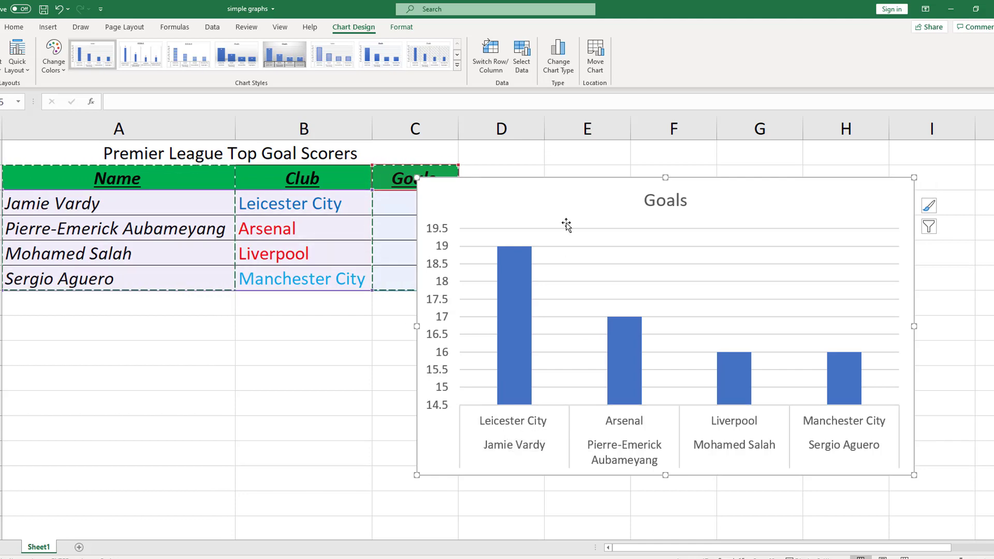
key("Delete")
left_click(61, 8)
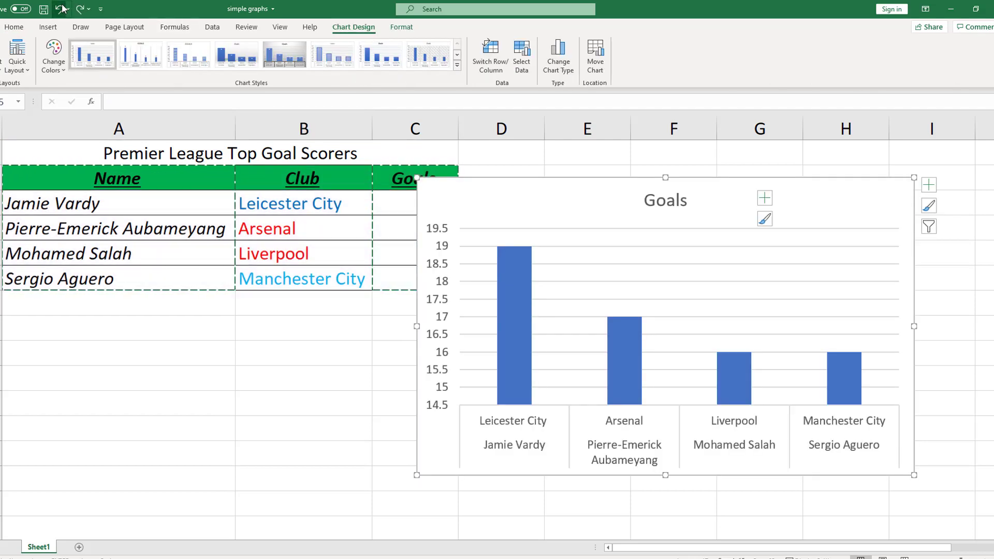
left_click(61, 8)
left_click(60, 8)
key("ctrl+y")
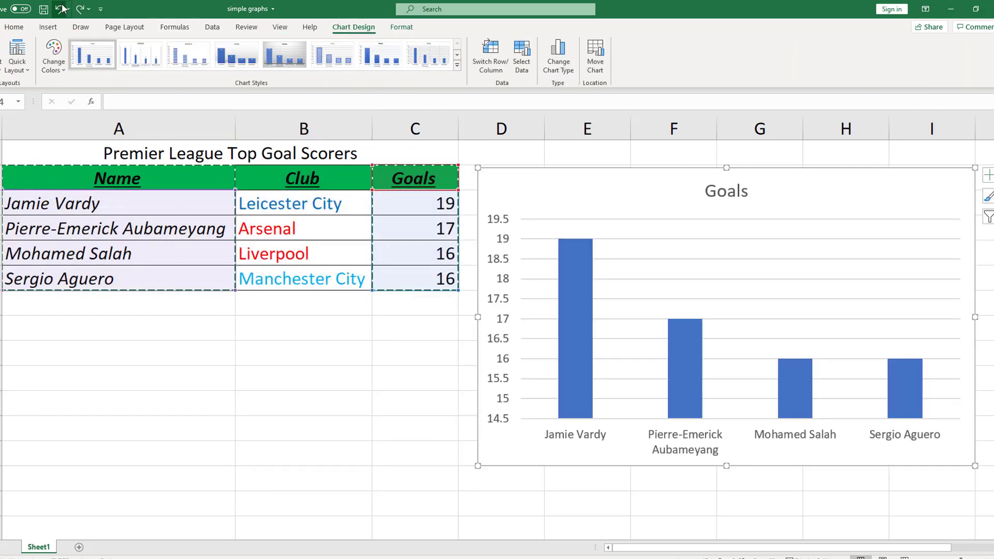
- Apply the seventh chart style to the Goals chart for gradient columns and a bold title
left_click(369, 372)
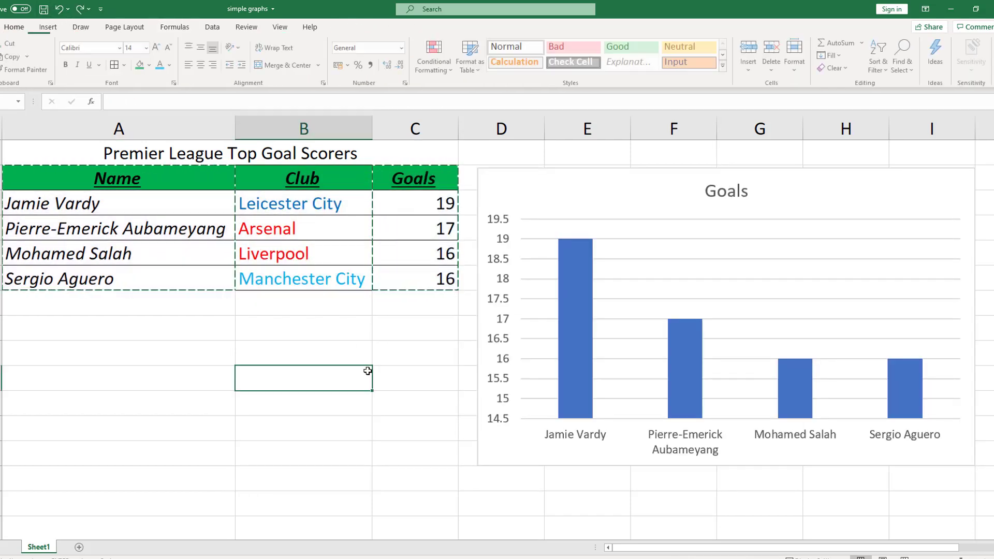
left_click(670, 194)
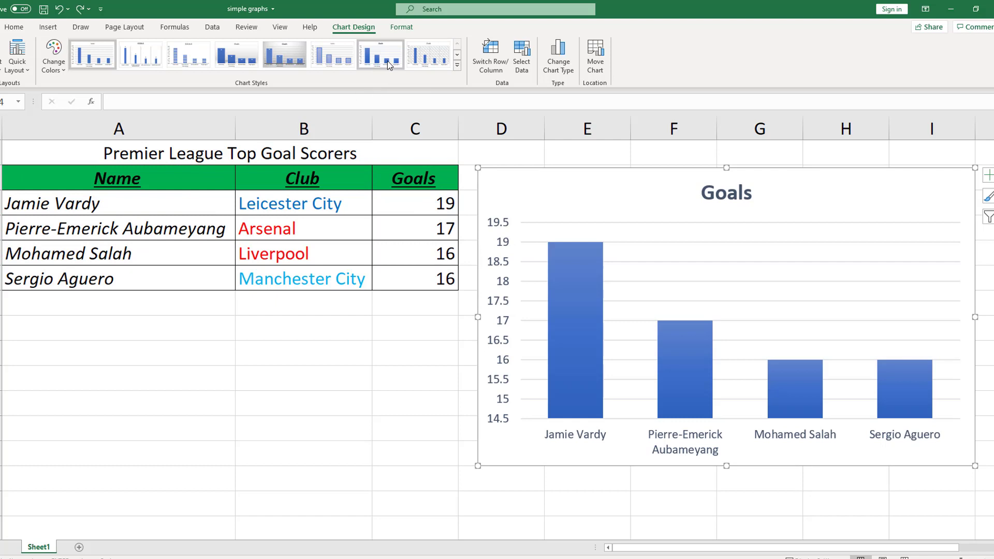
left_click(387, 60)
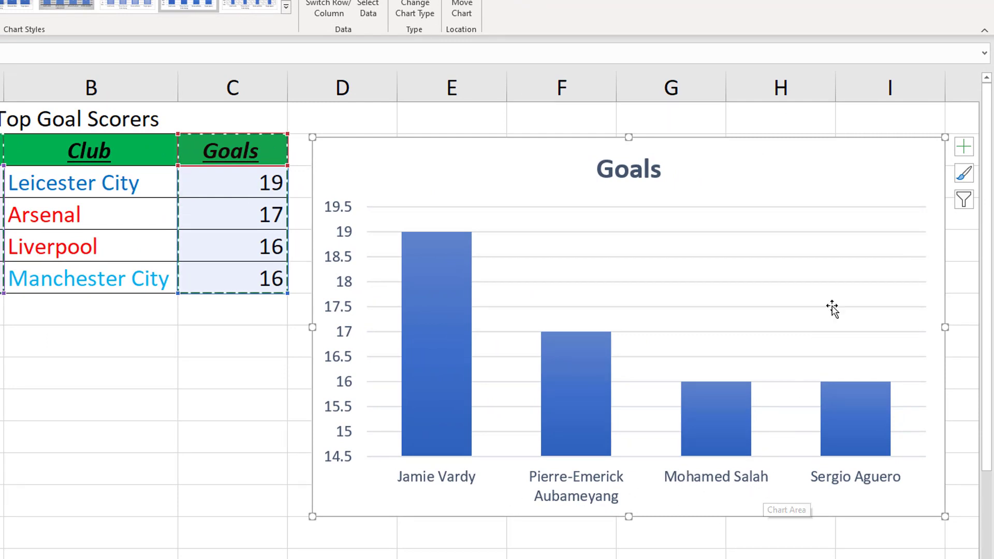
- Turn on Axis Titles for the Goals column chart through Chart Elements
scroll(670, 370, "right", 3)
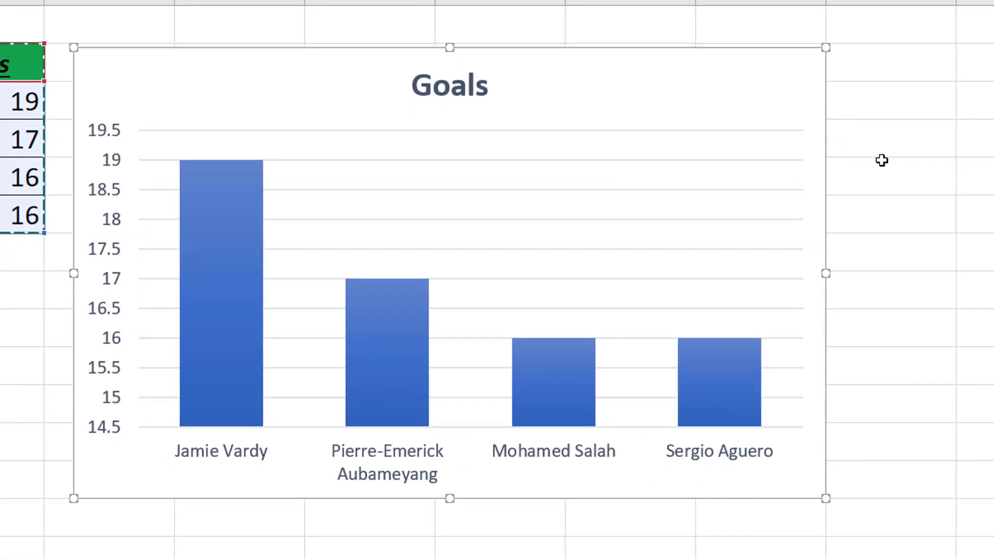
left_click(884, 160)
left_click(674, 173)
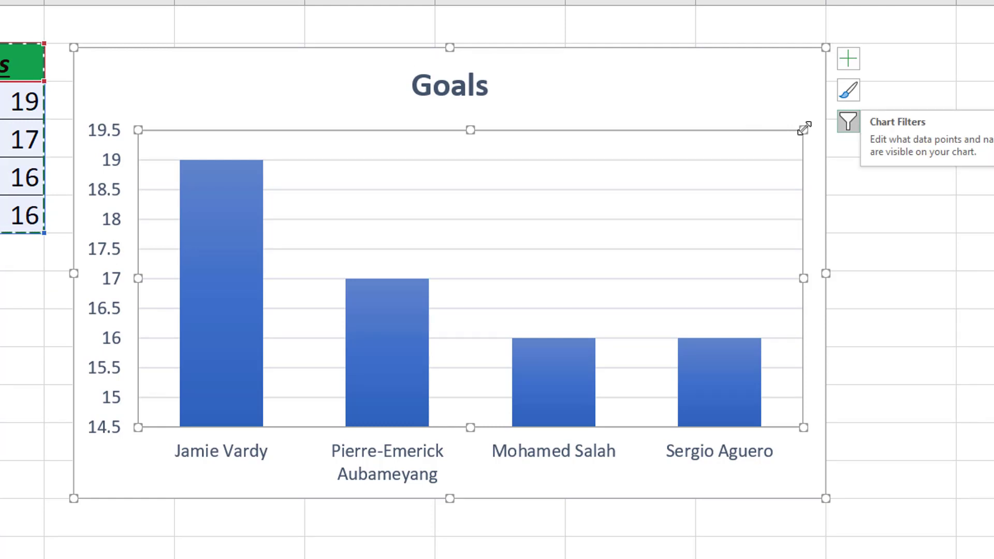
left_click(853, 59)
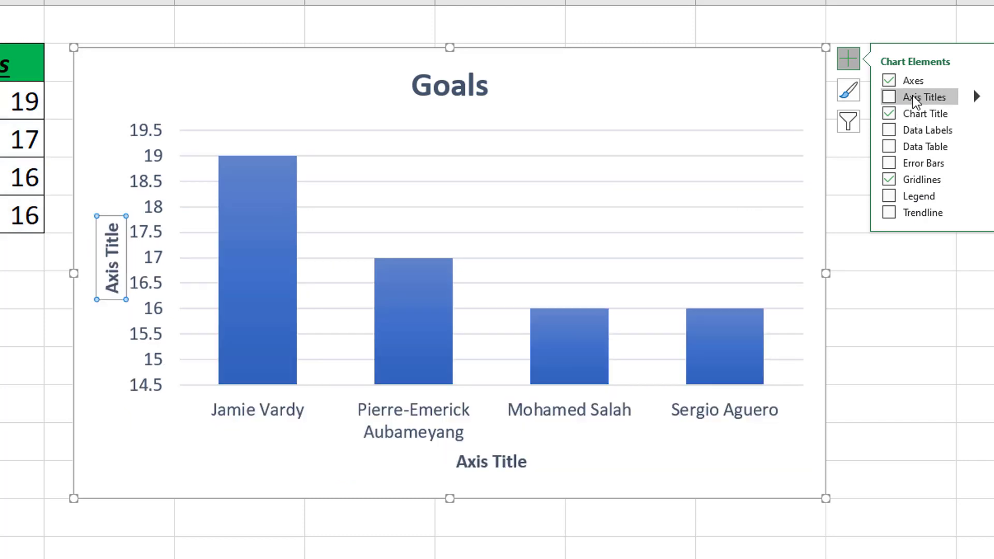
left_click(891, 98)
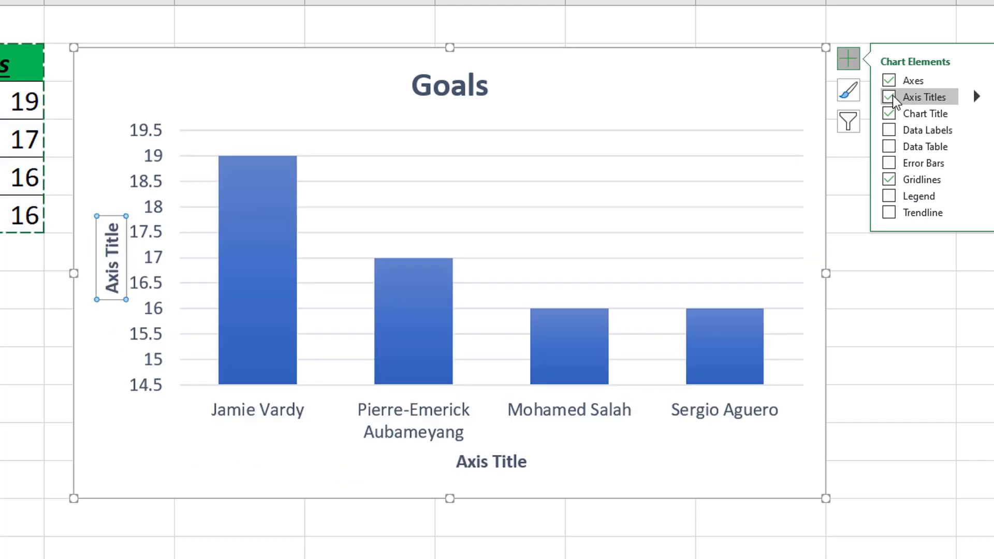
- Replace the horizontal axis title text with 'Football Players'
left_click(487, 461)
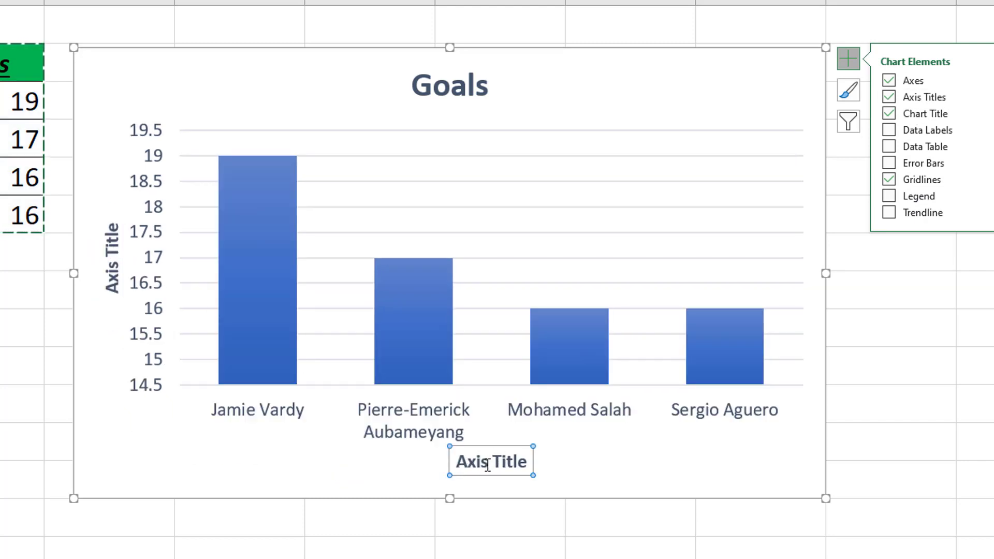
left_click(488, 461)
double_click(489, 459)
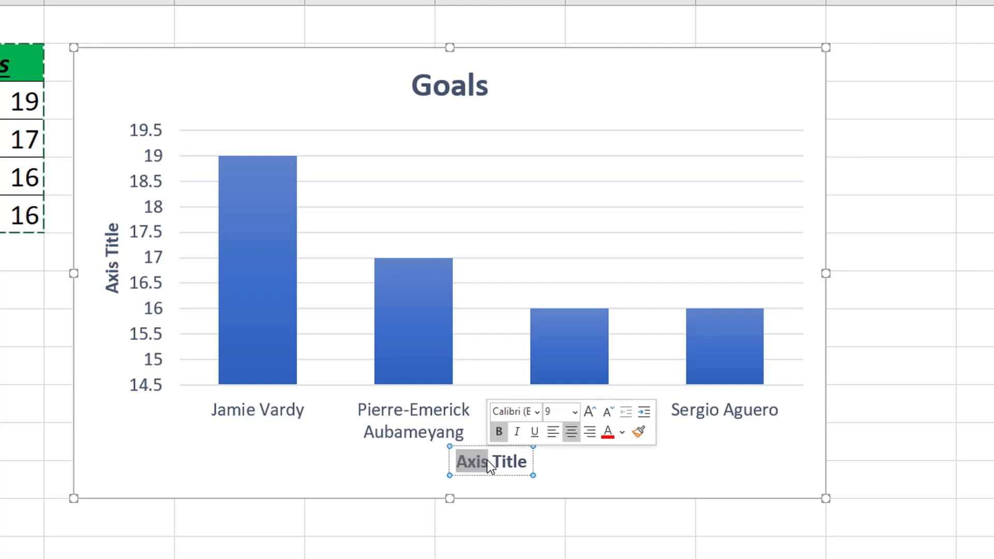
type("aa")
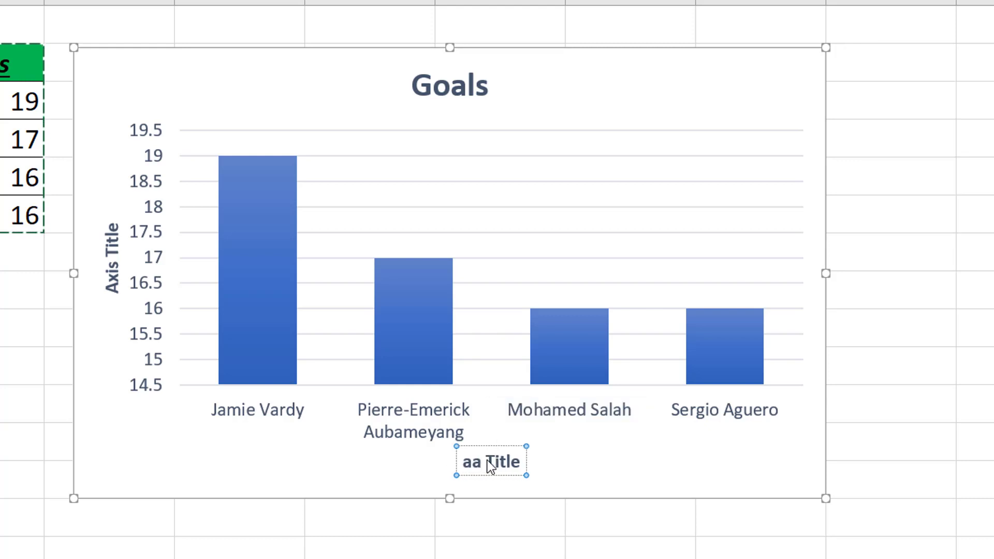
key("ctrl+a")
type("Football Player")
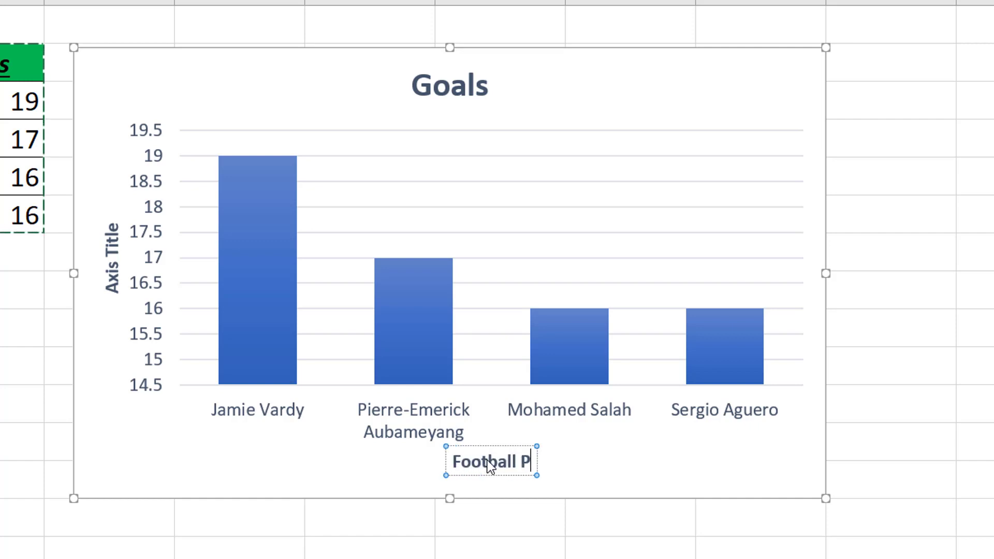
type("s")
key("ctrl+a")
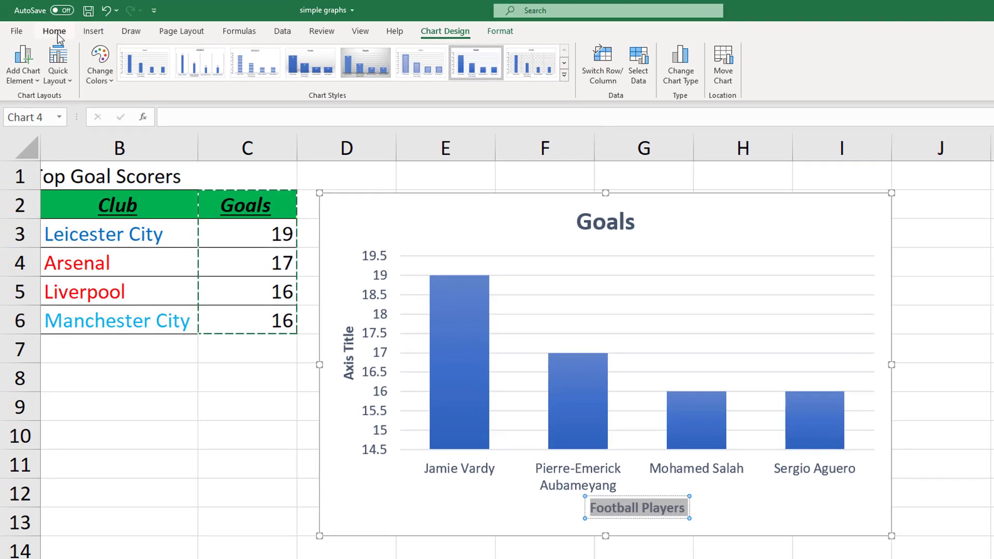
- Enlarge the Football Players title by two font-size steps and nudge it into place
left_click(54, 31)
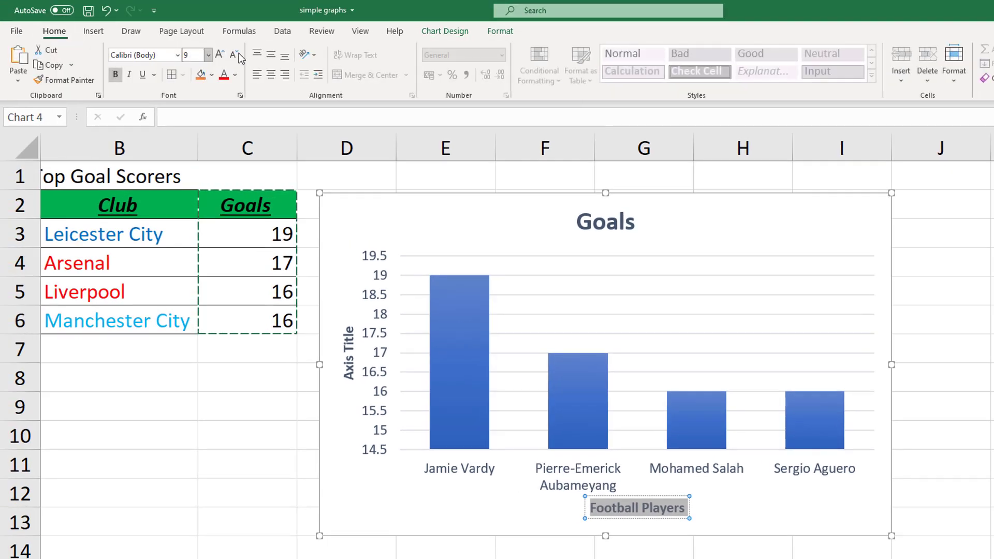
left_click(218, 55)
left_click(219, 55)
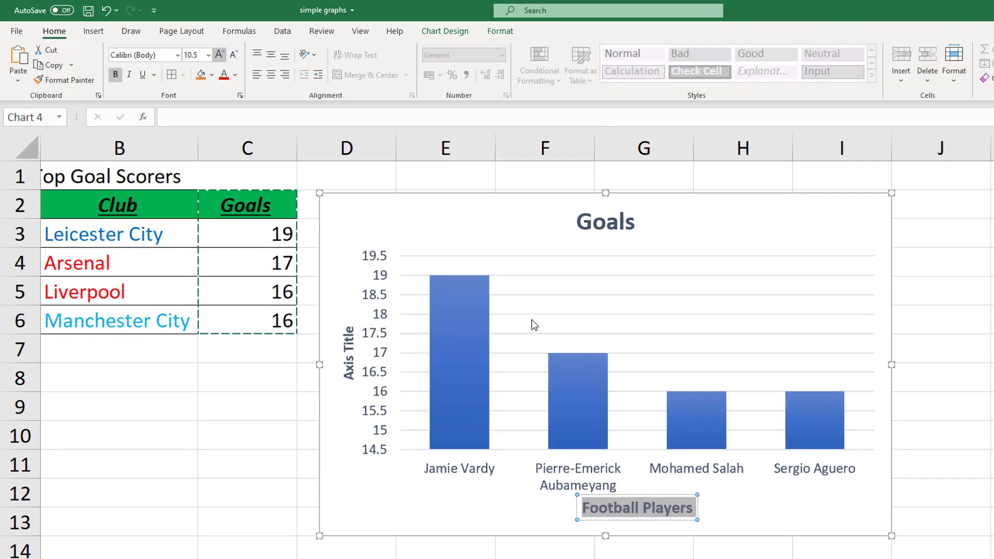
left_click(652, 504)
left_click_drag(650, 496, 643, 503)
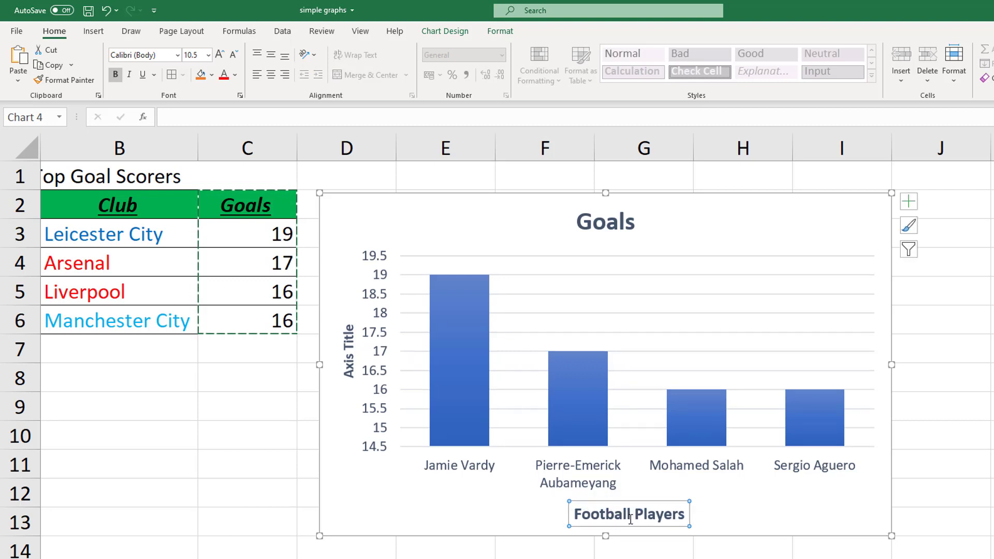
- Rename the vertical axis title to 'Goals', enlarge its font, and nudge it left
left_click(346, 342)
double_click(346, 347)
left_click(347, 351)
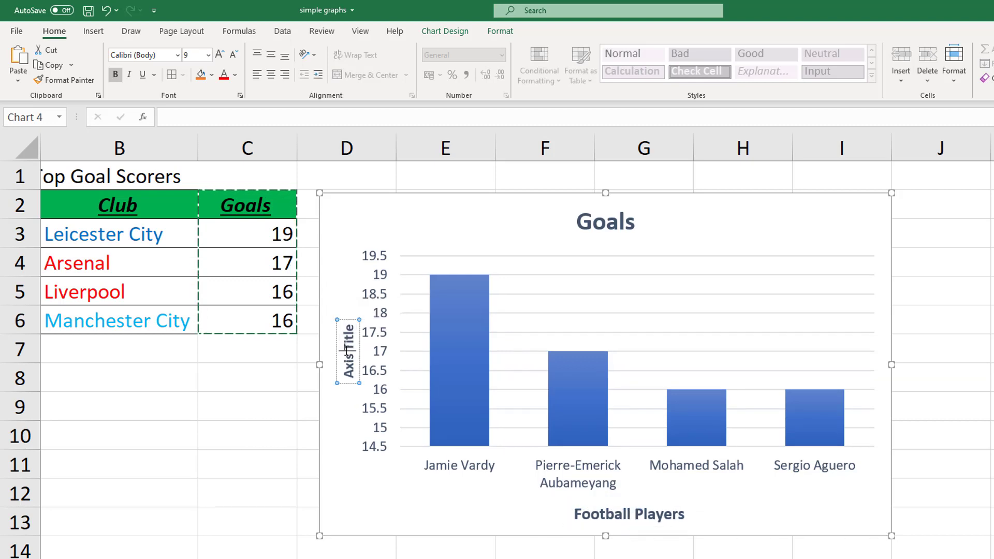
triple_click(347, 351)
type("Goals")
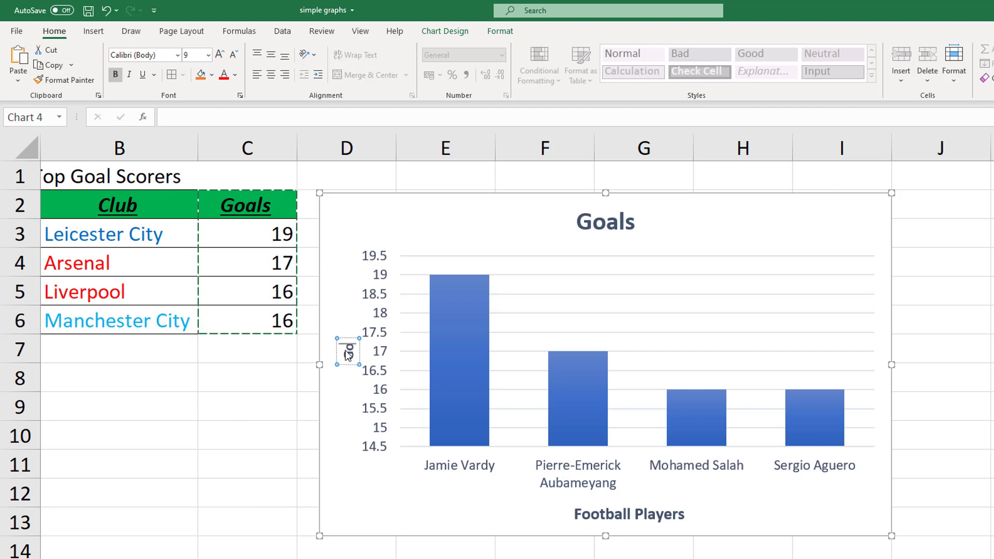
double_click(348, 356)
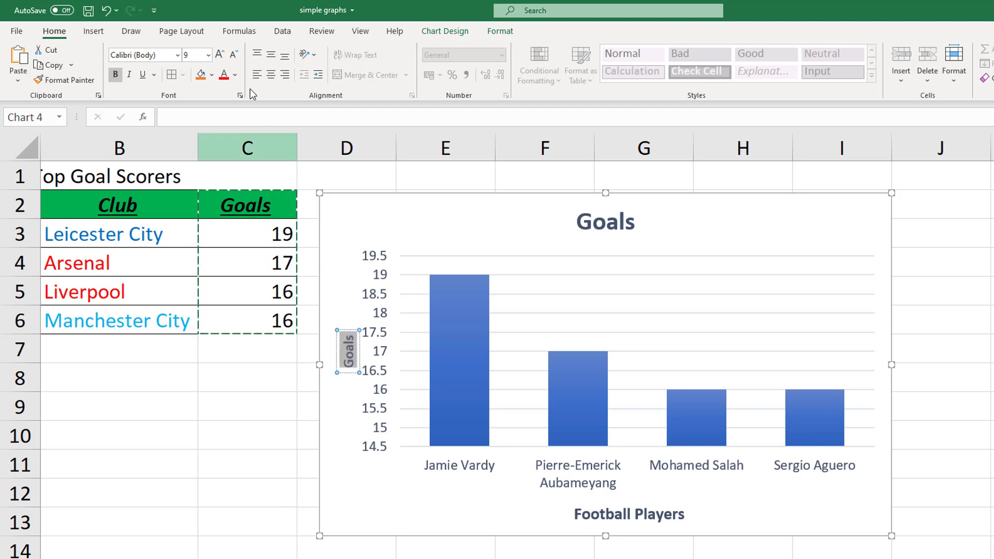
left_click(220, 54)
left_click(220, 55)
left_click(225, 366)
left_click(351, 346)
left_click_drag(334, 344, 329, 343)
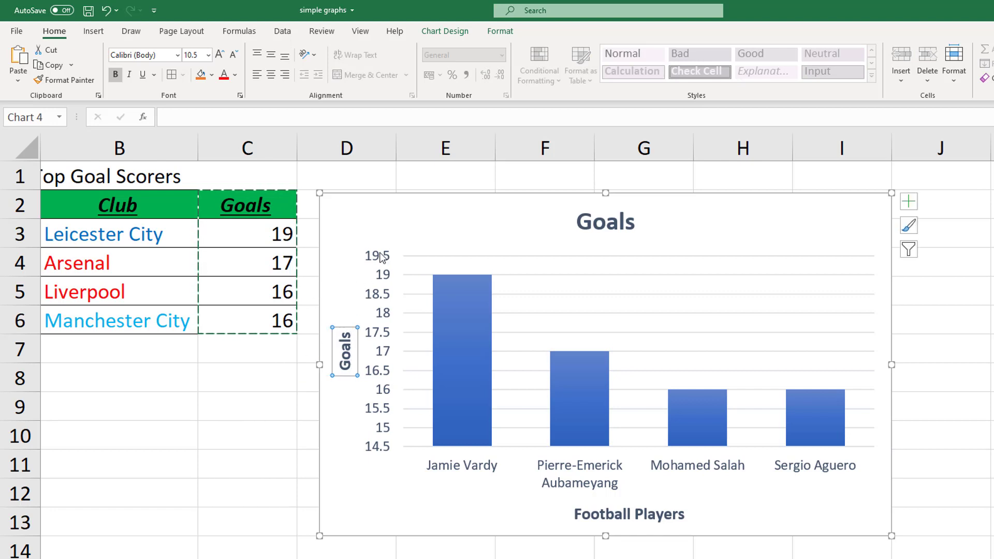
left_click(262, 428)
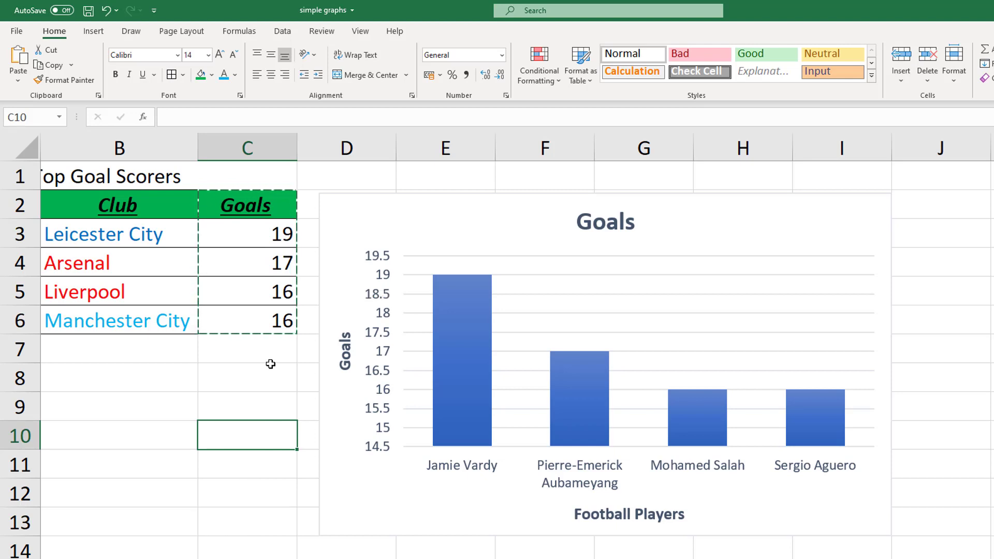
- Open the Format Axis pane for the vertical axis at its Axis Options settings
left_click(382, 297)
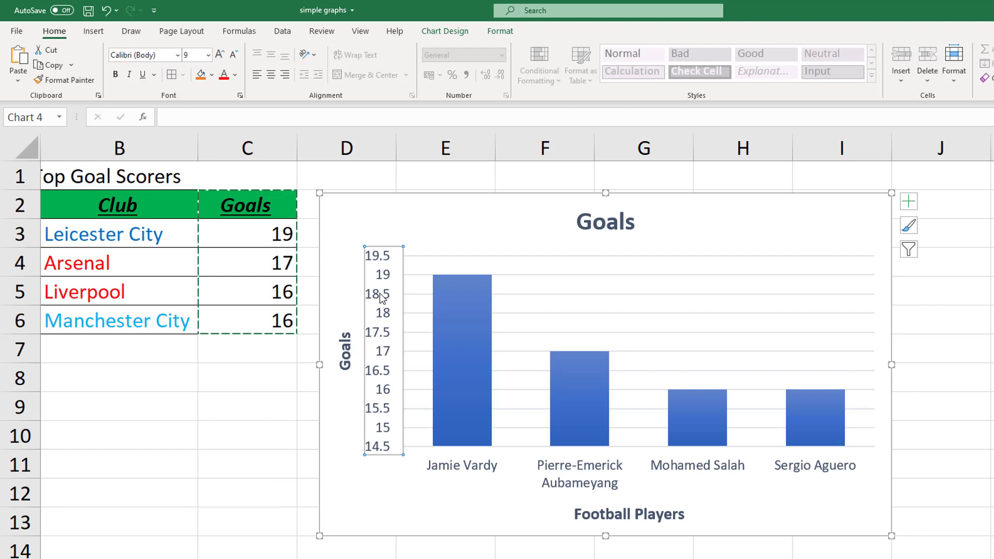
right_click(381, 300)
double_click(381, 299)
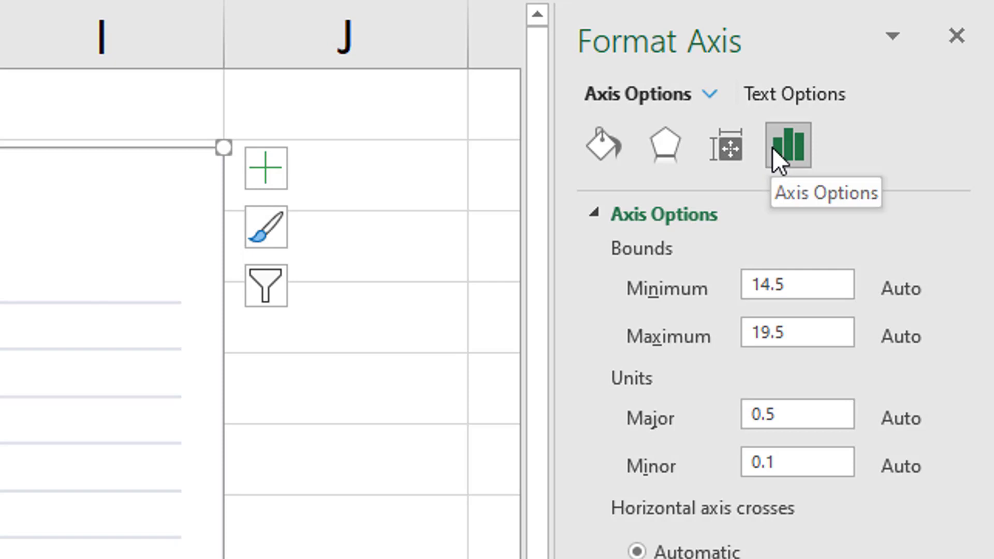
left_click(730, 149)
left_click(668, 146)
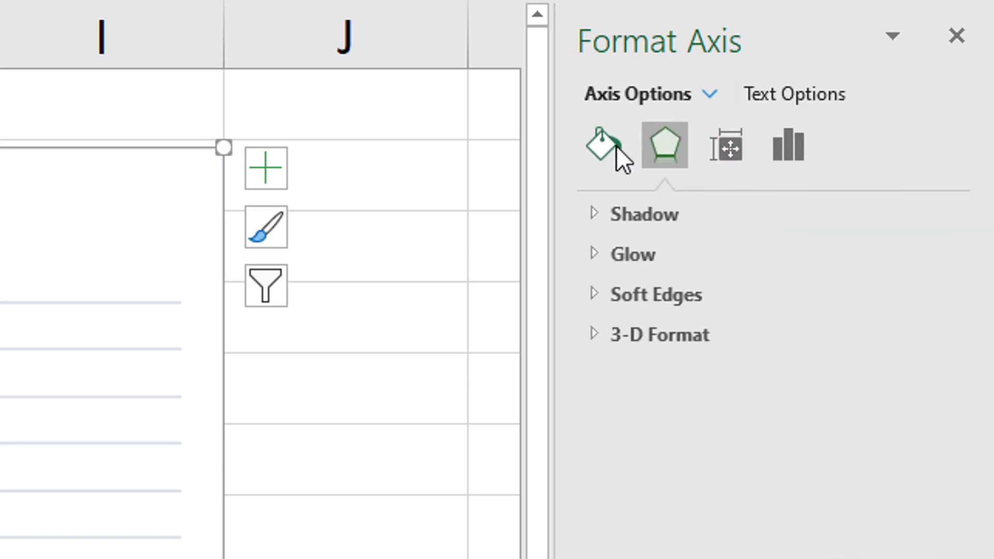
left_click(609, 146)
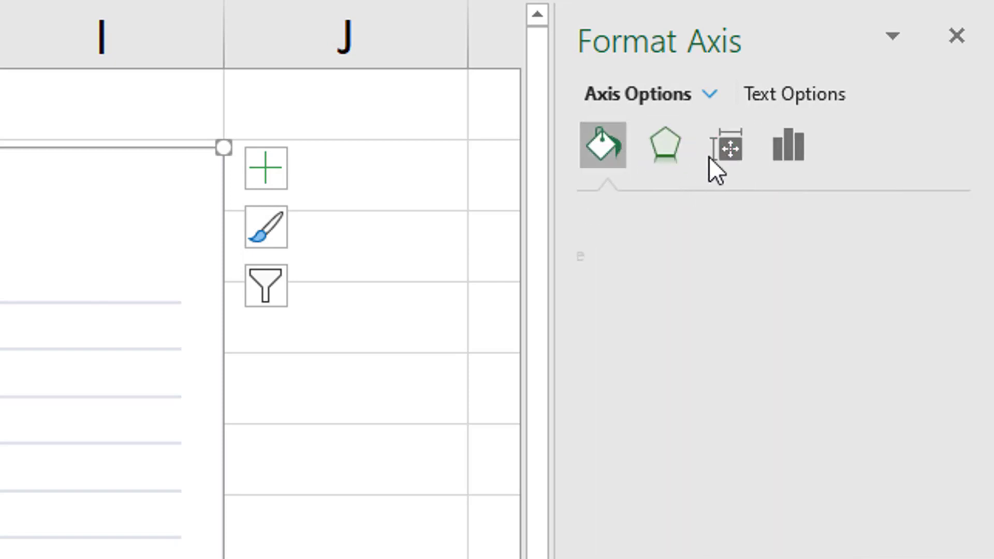
left_click(785, 145)
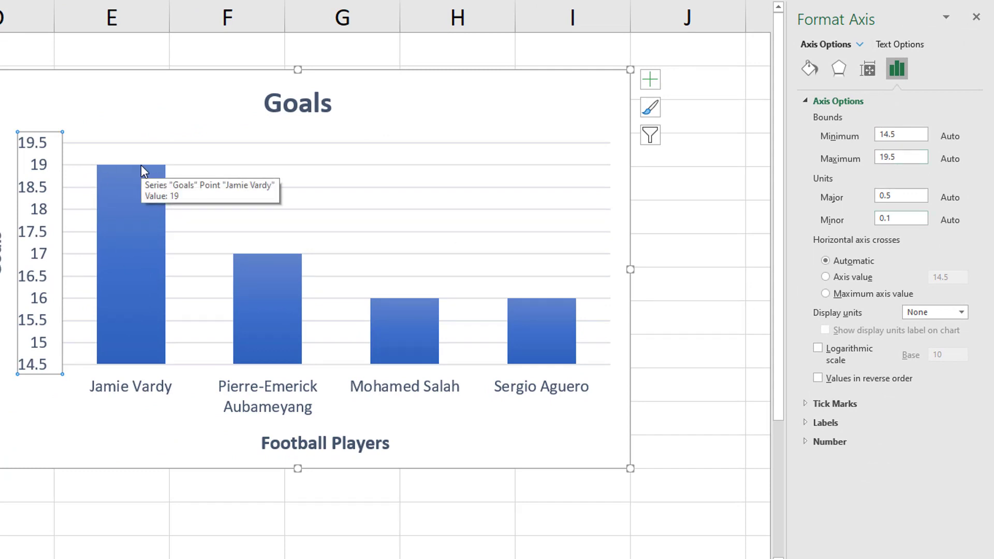
- Set the vertical axis major unit to 1 and maximum bound to 19, minimum left automatic
left_click(877, 136)
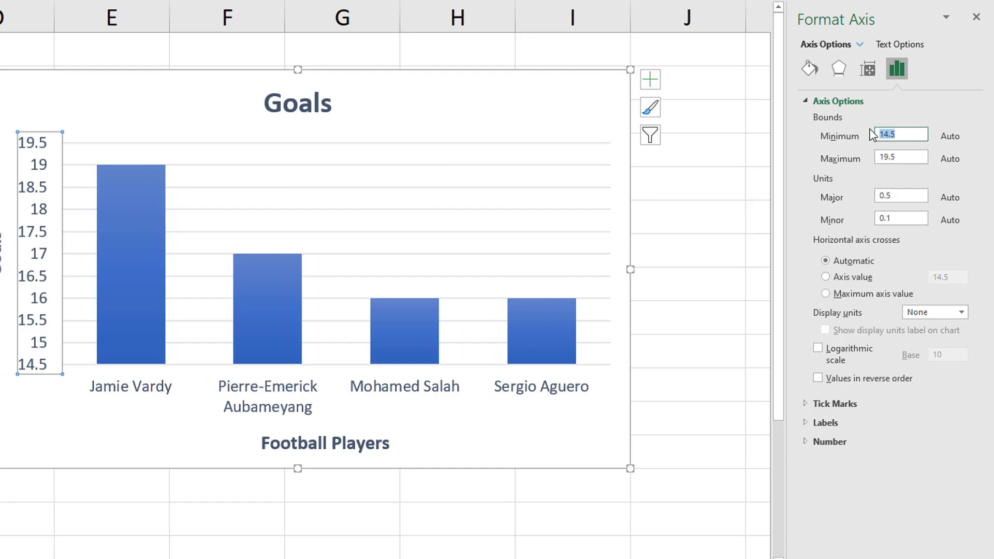
type("0")
key("Tab")
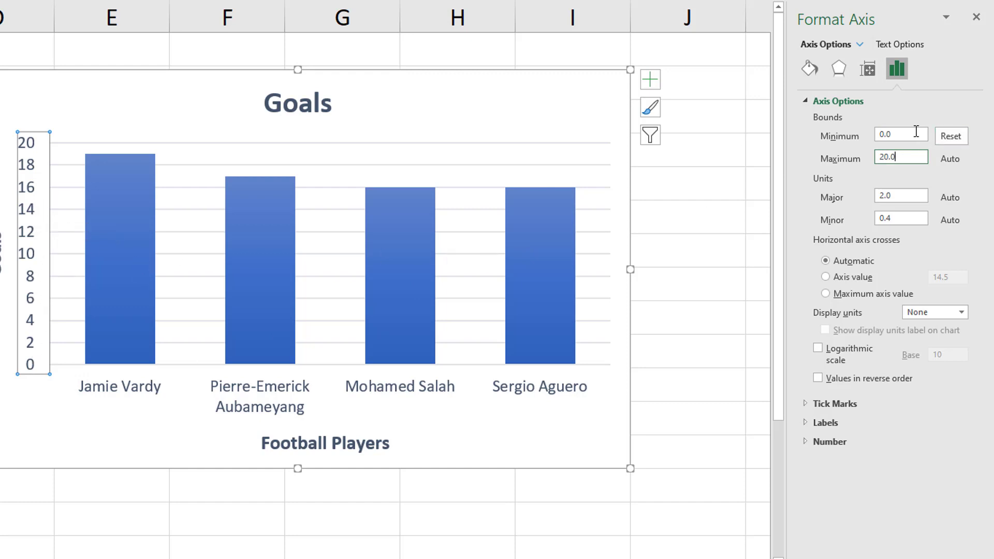
left_click(950, 137)
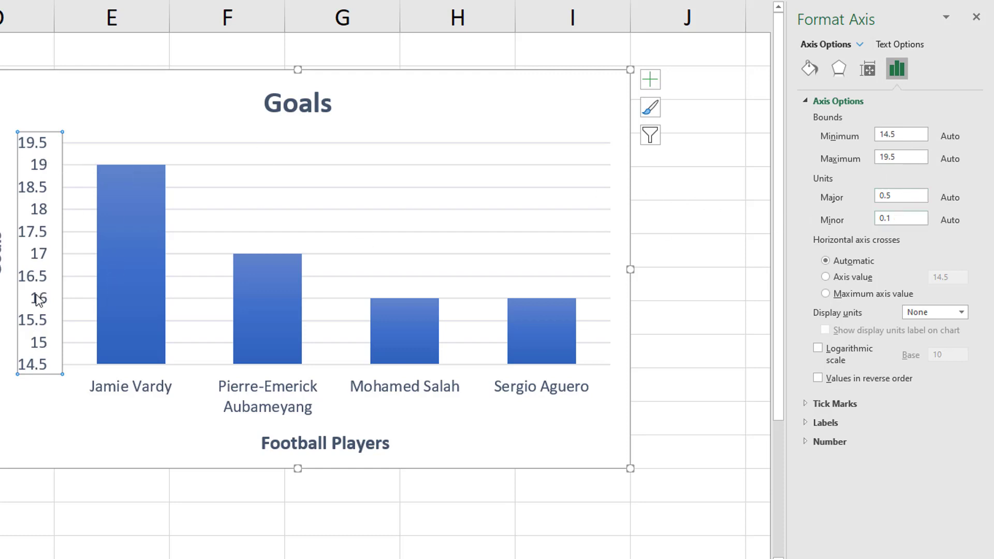
left_click_drag(893, 197, 871, 197)
left_click(897, 218)
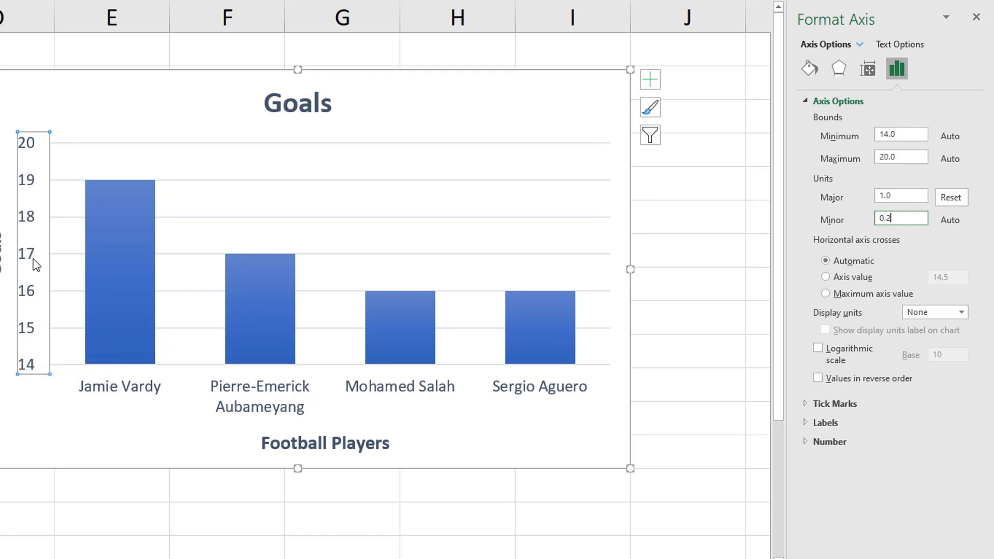
left_click_drag(900, 161, 879, 158)
type("19")
left_click(899, 135)
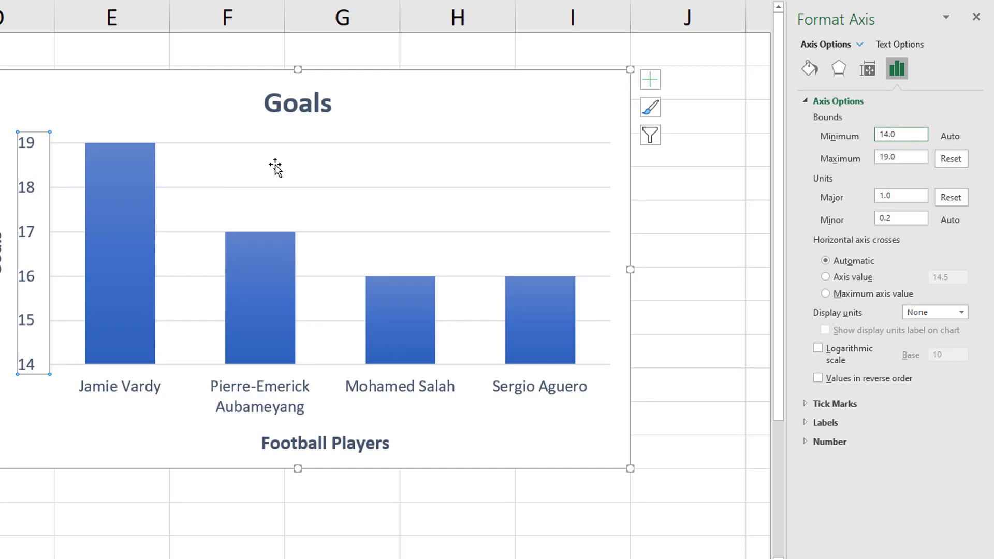
- Replace the chart title Goals with 'Premier League Top Goal Scorers'
left_click(296, 106)
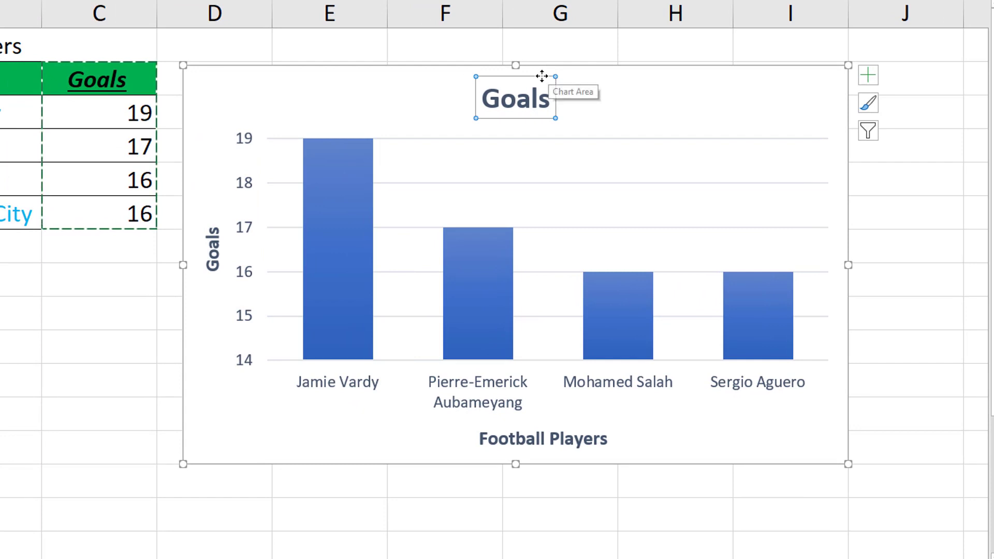
double_click(513, 91)
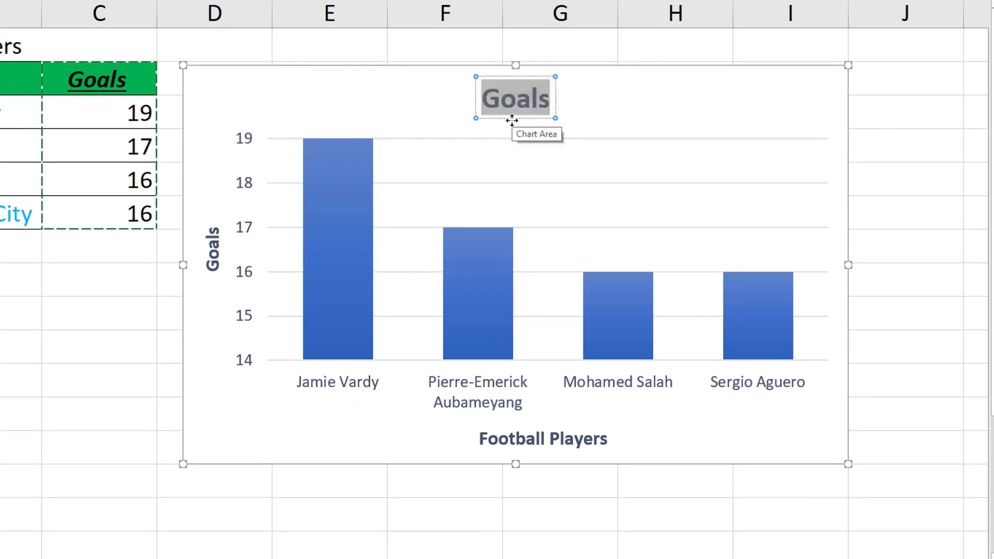
type("Premier L")
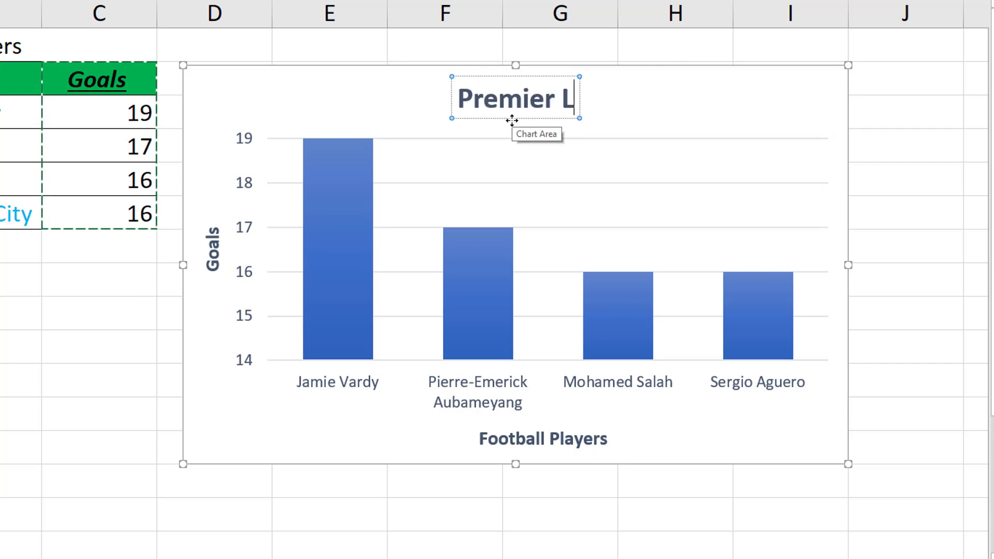
type("eague Top Go")
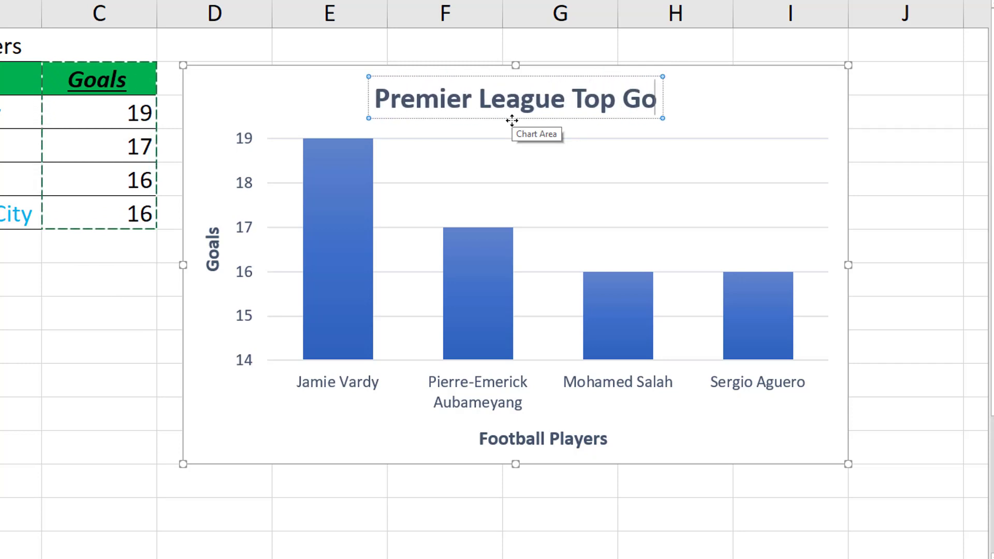
type("al Scorers")
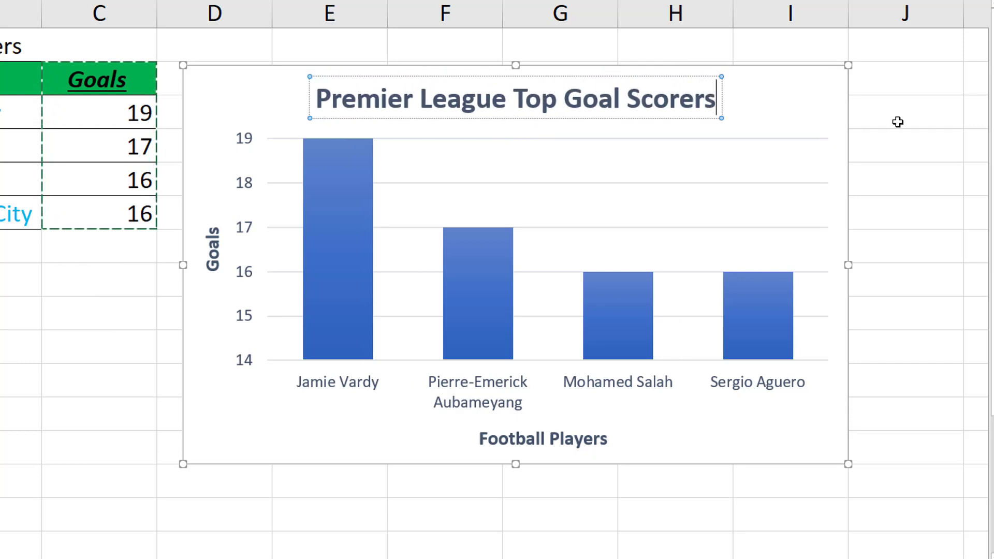
left_click(893, 123)
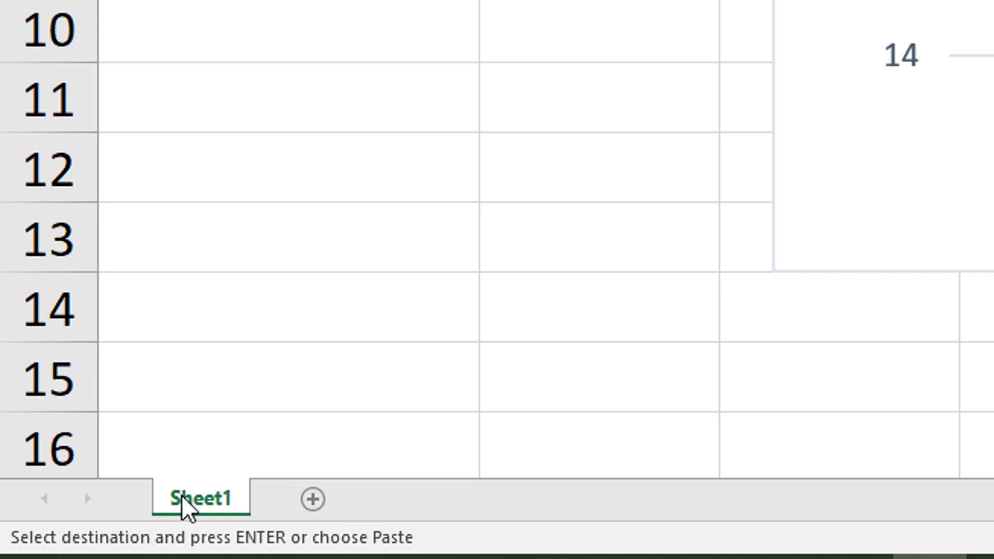
- Rename the first sheet to 'Bar Chart'
right_click(222, 510)
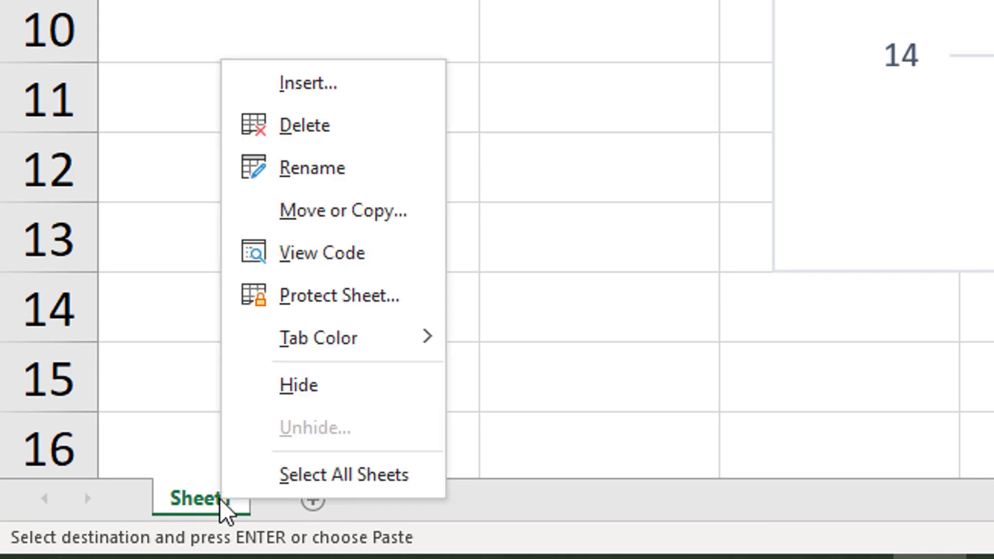
left_click(332, 169)
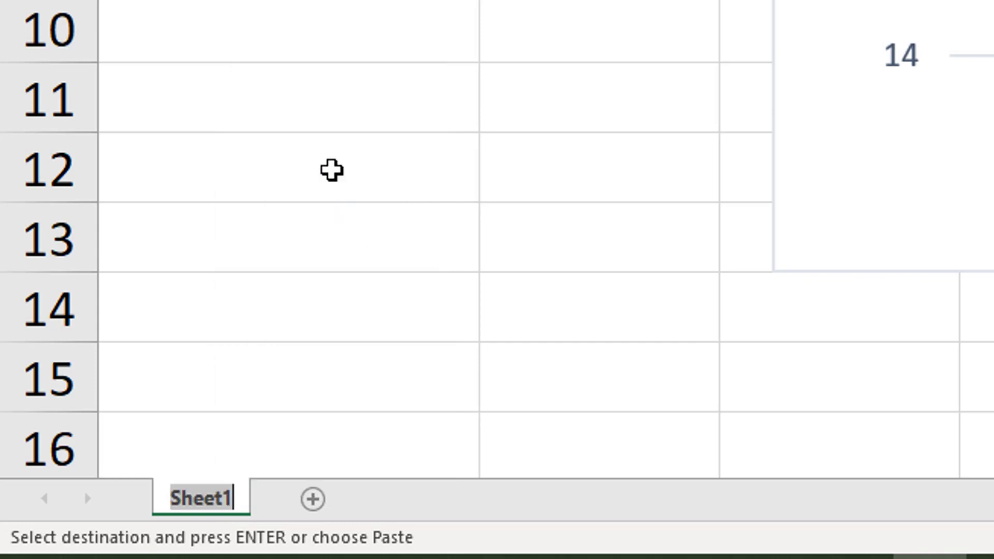
type("Bar Chart")
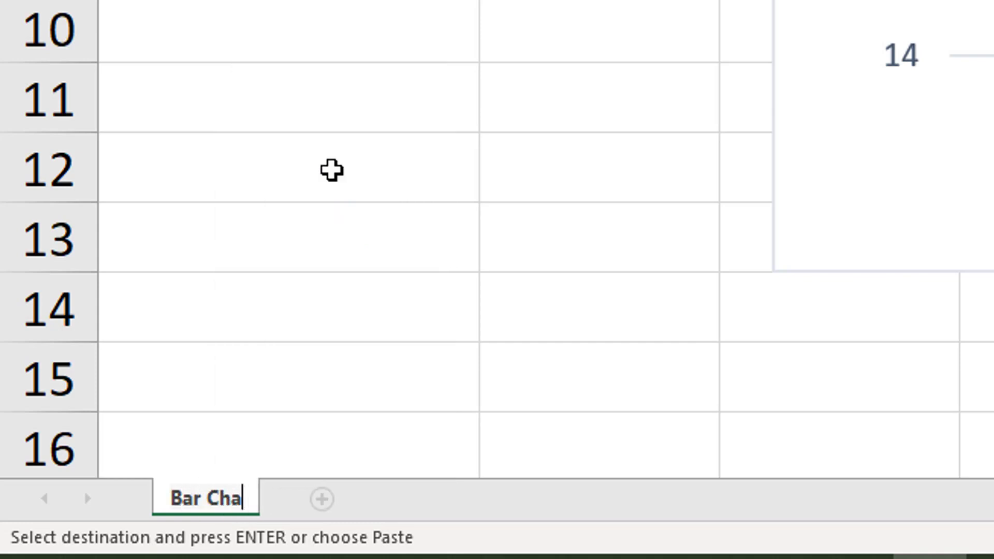
left_click(332, 169)
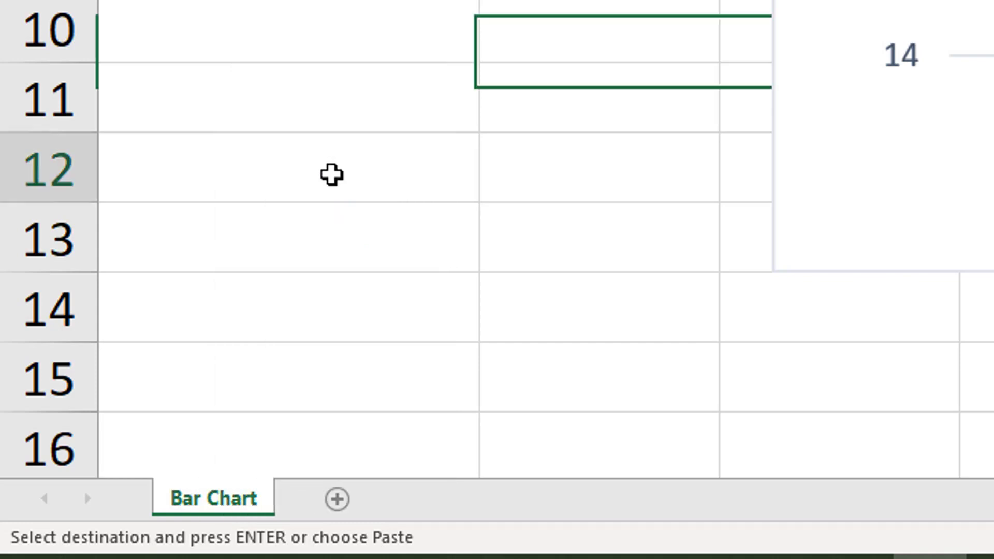
- Add a new sheet and rename it 'Pie Chart'
left_click(337, 500)
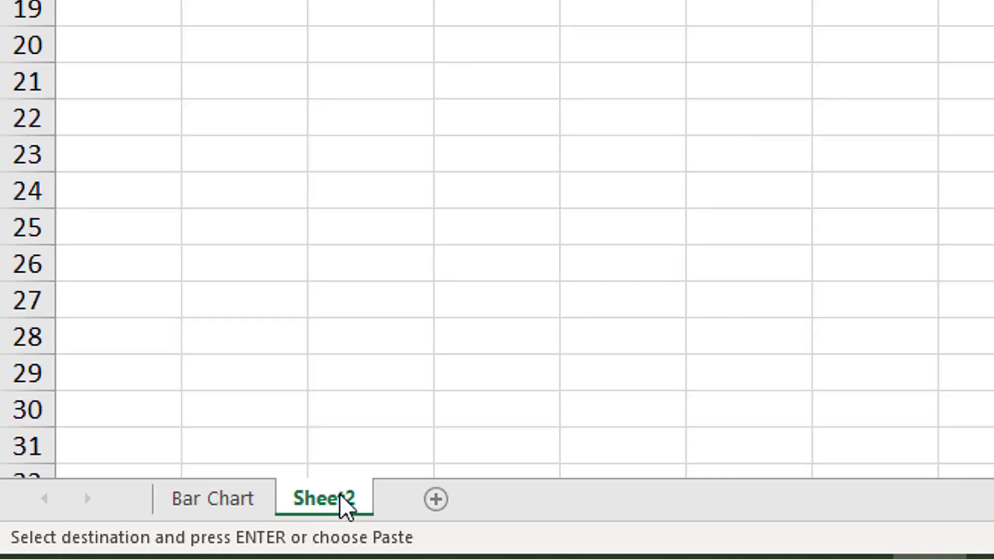
right_click(345, 505)
left_click(485, 178)
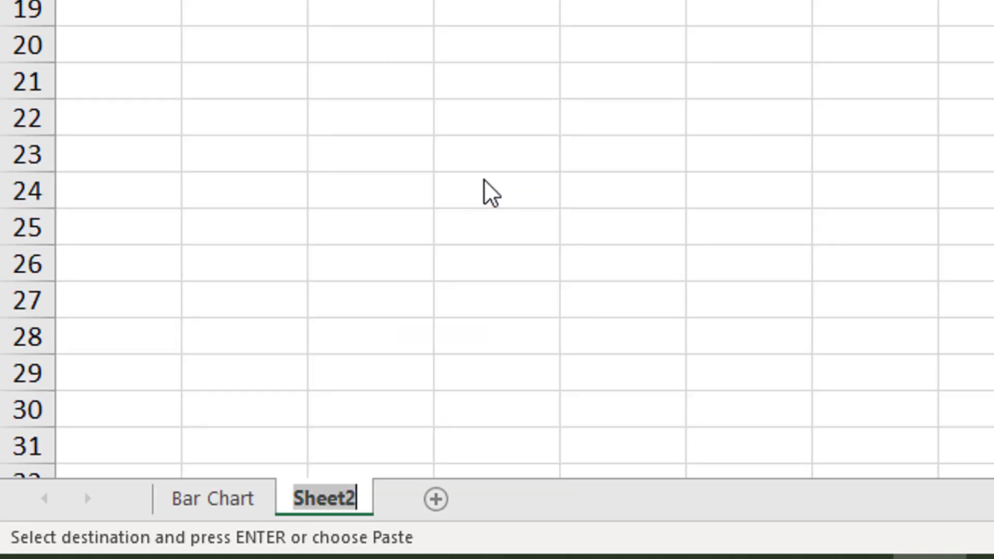
type("Pie Chart")
left_click(490, 193)
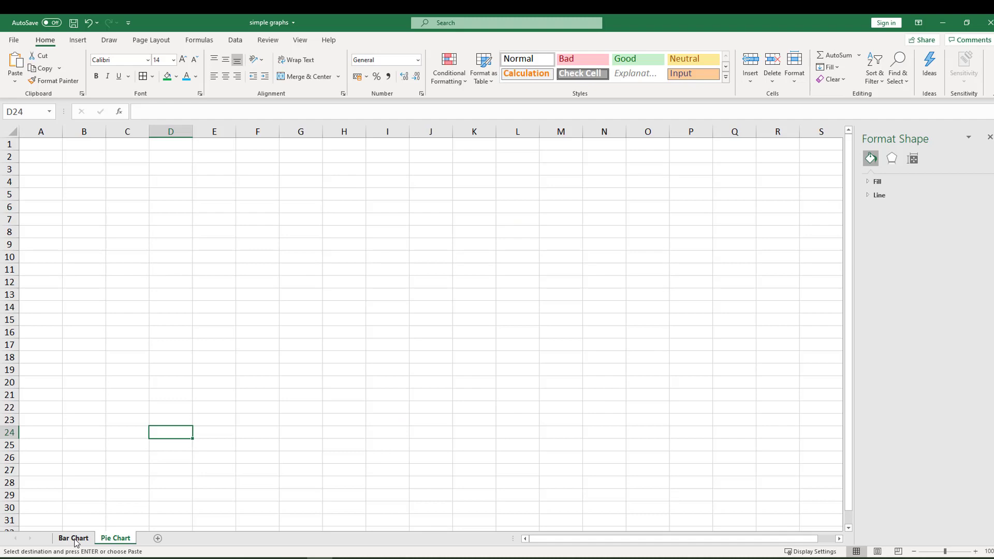
- Copy the top-scorers column chart from Bar Chart and paste it at I4 on Pie Chart, using the destination theme
left_click(73, 539)
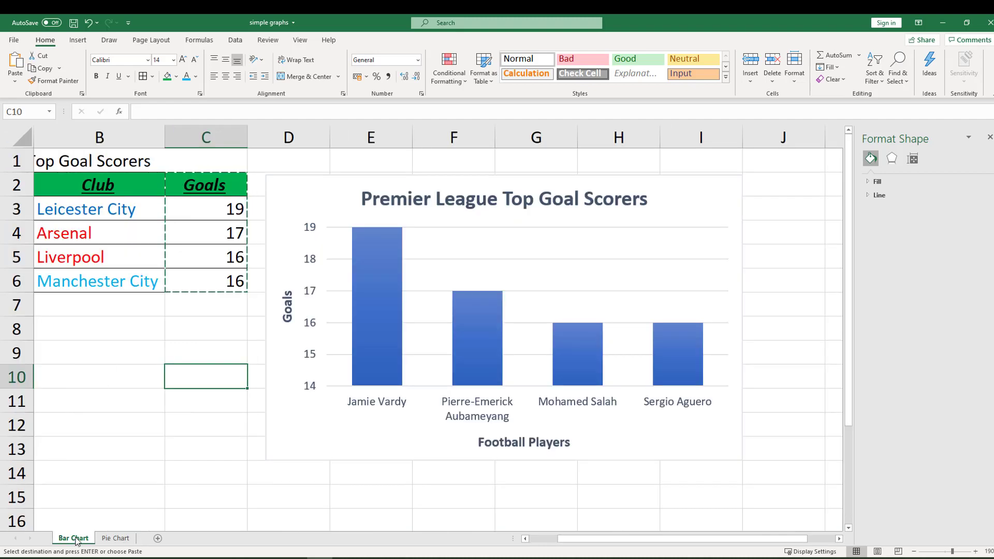
left_click(317, 195)
right_click(317, 194)
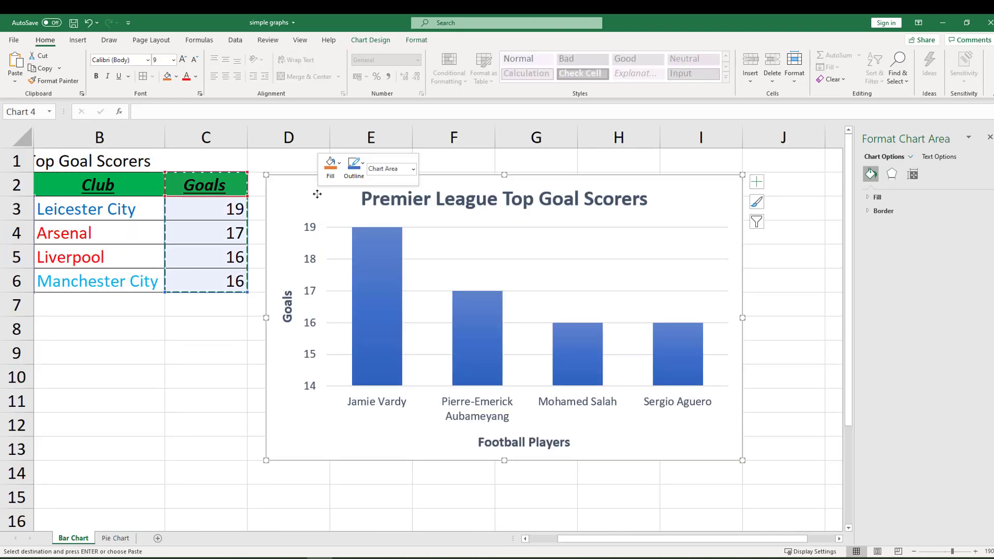
key("Escape")
left_click(121, 538)
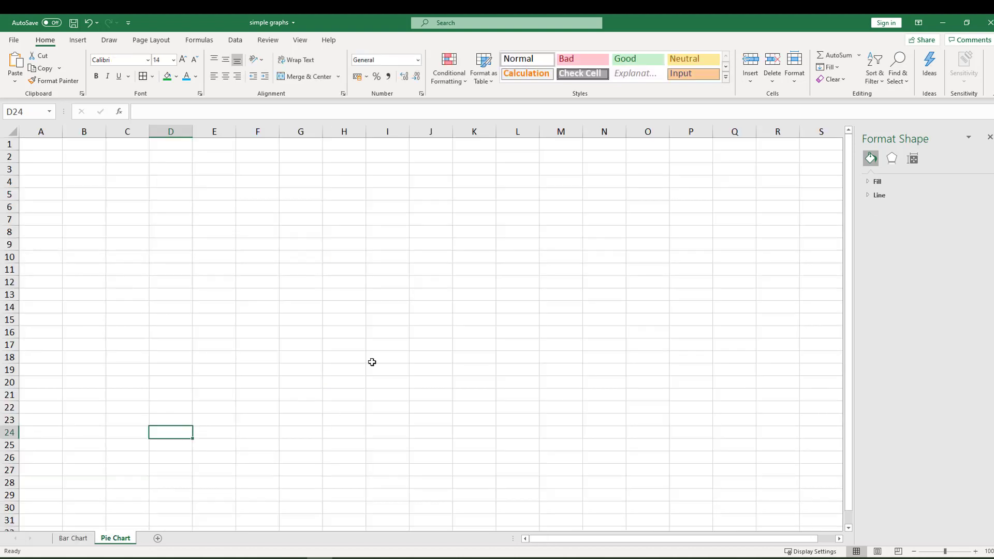
right_click(368, 184)
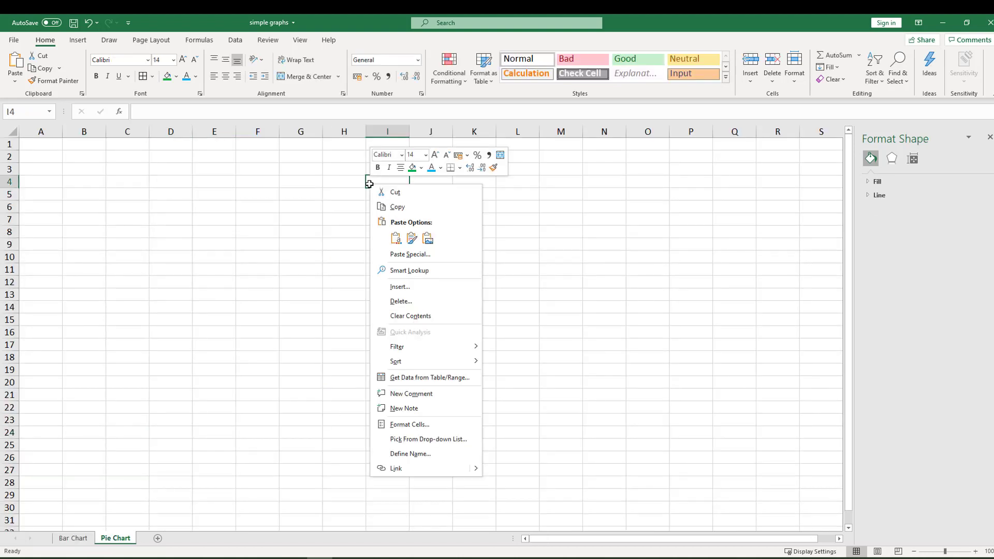
left_click(397, 239)
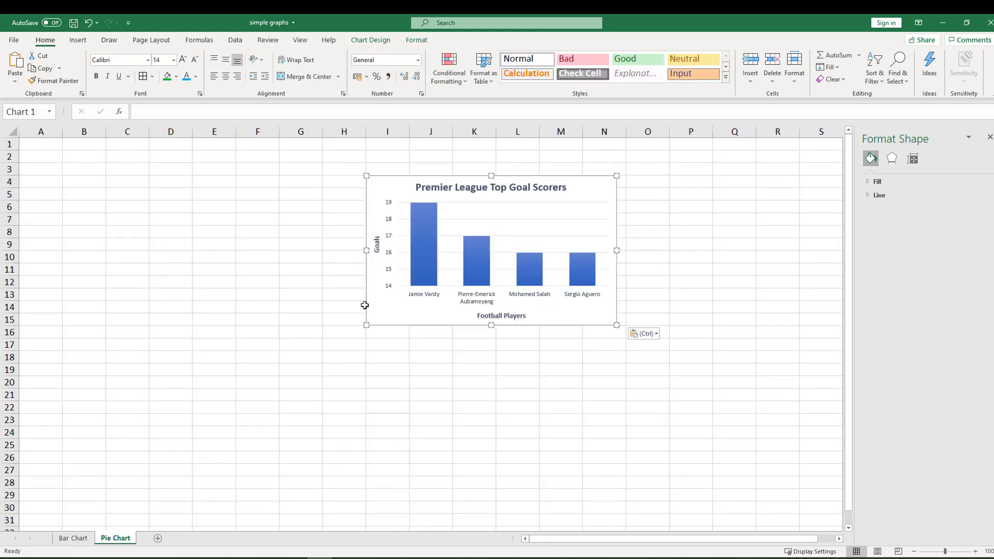
- Reselect the pasted chart on the Pie Chart sheet to bring up its Chart Design tools
left_click(359, 357)
scroll(366, 333, "up", 4, "ctrl")
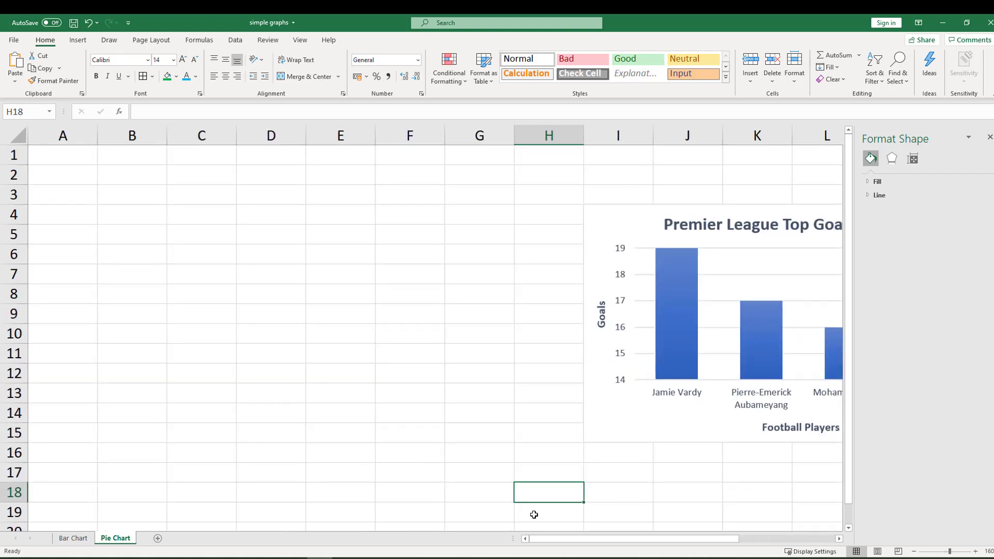
left_click_drag(551, 542, 699, 541)
scroll(440, 417, "down", 1)
scroll(450, 309, "up", 1)
left_click(458, 265)
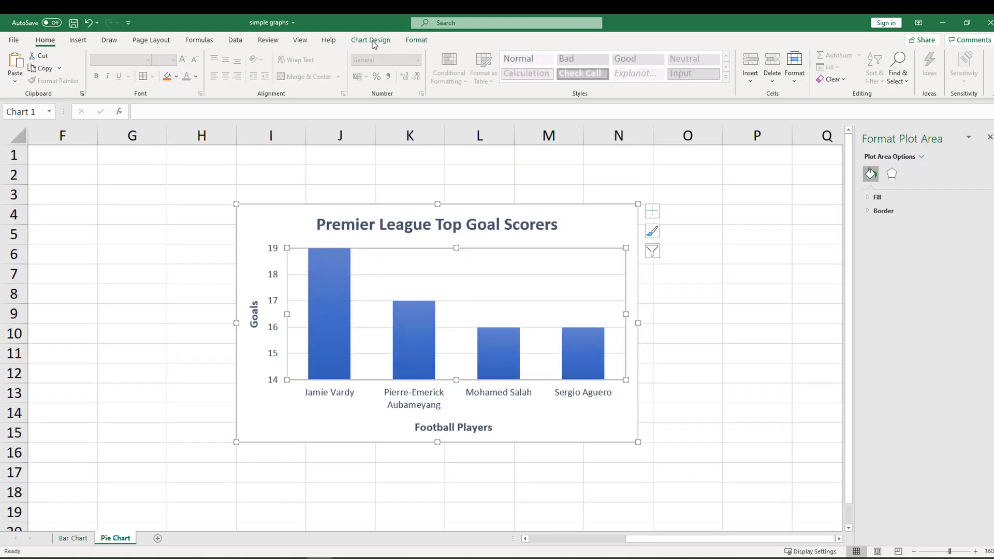
left_click(371, 40)
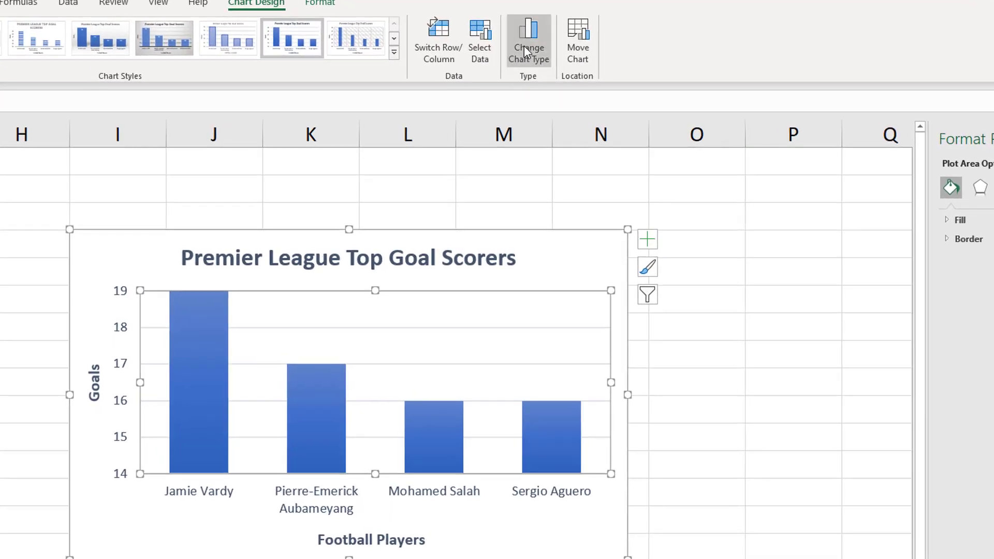
- Change the copied chart's type to the plain Pie subtype from All Charts
left_click(524, 57)
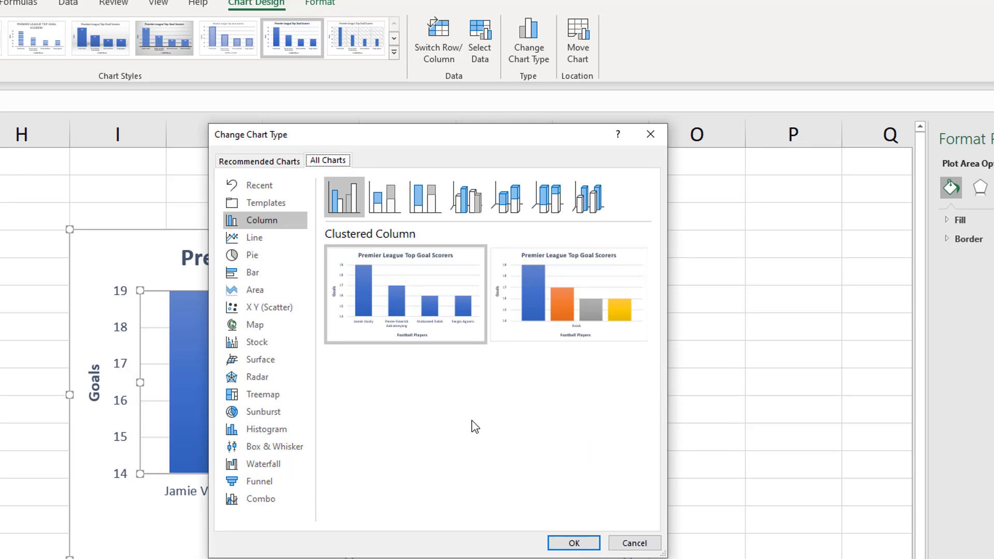
left_click(263, 258)
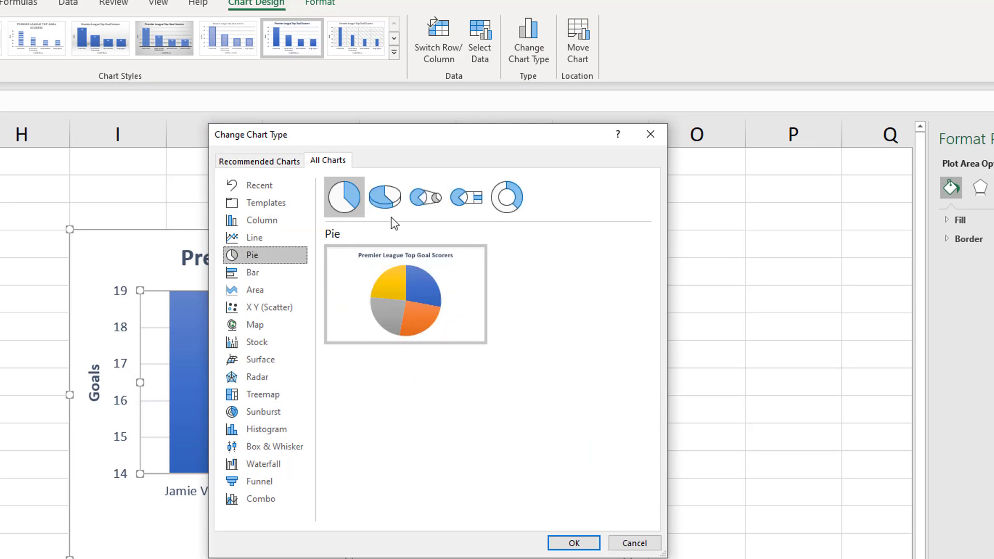
left_click(441, 199)
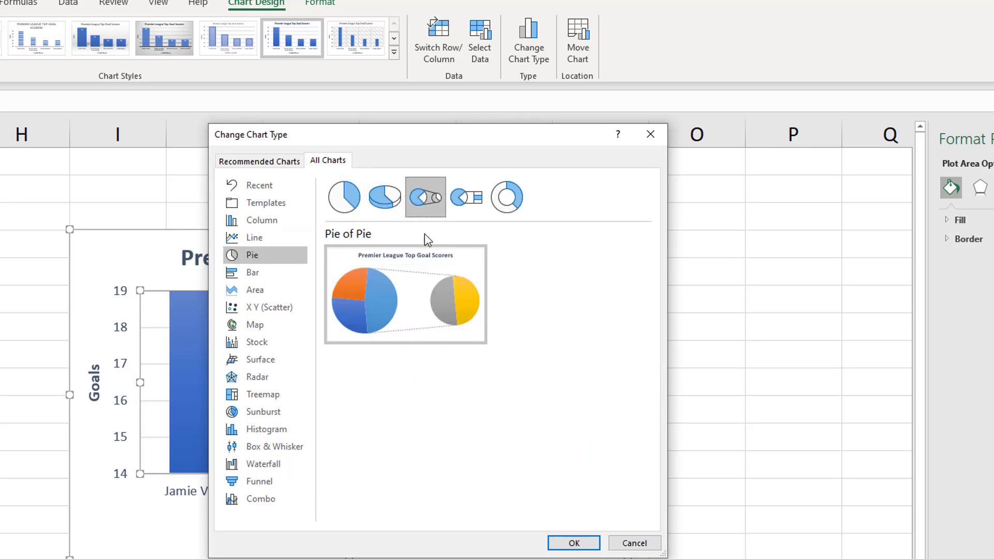
left_click(453, 197)
left_click(345, 200)
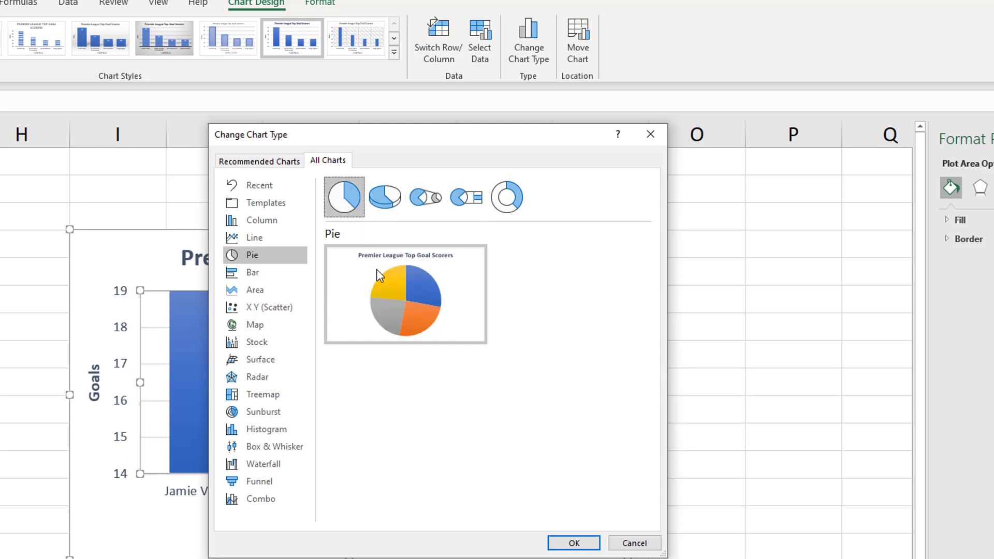
left_click(569, 542)
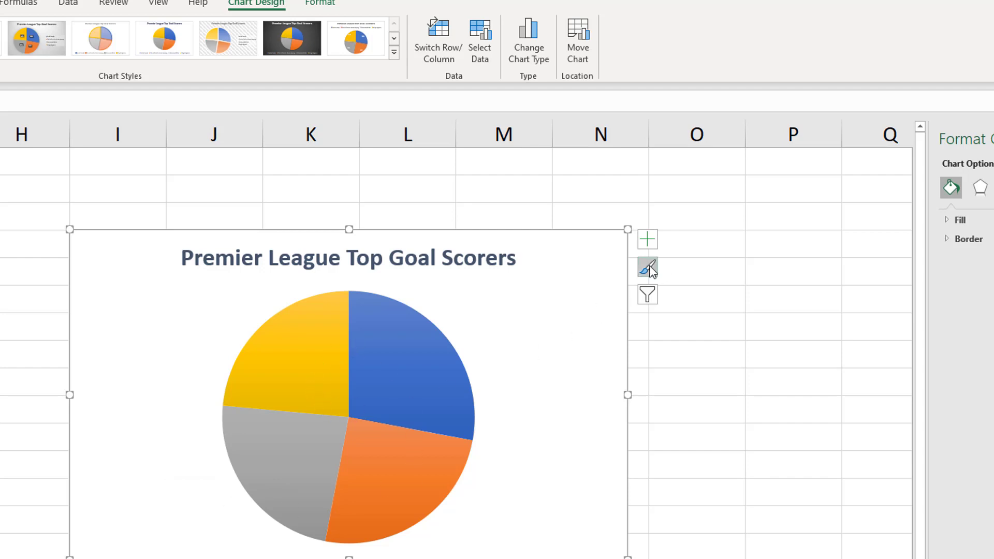
- Add a legend naming each player to the pie chart
left_click(686, 305)
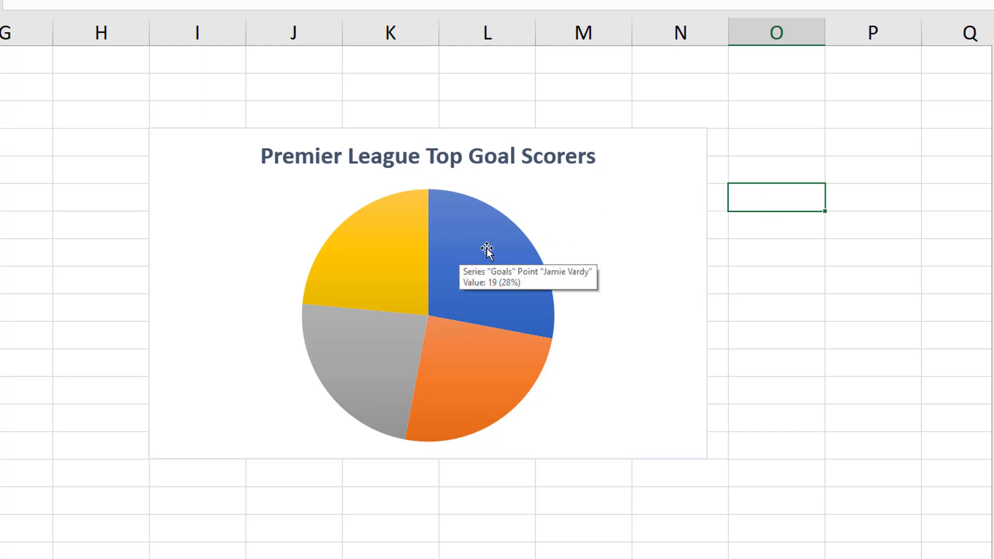
left_click(622, 216)
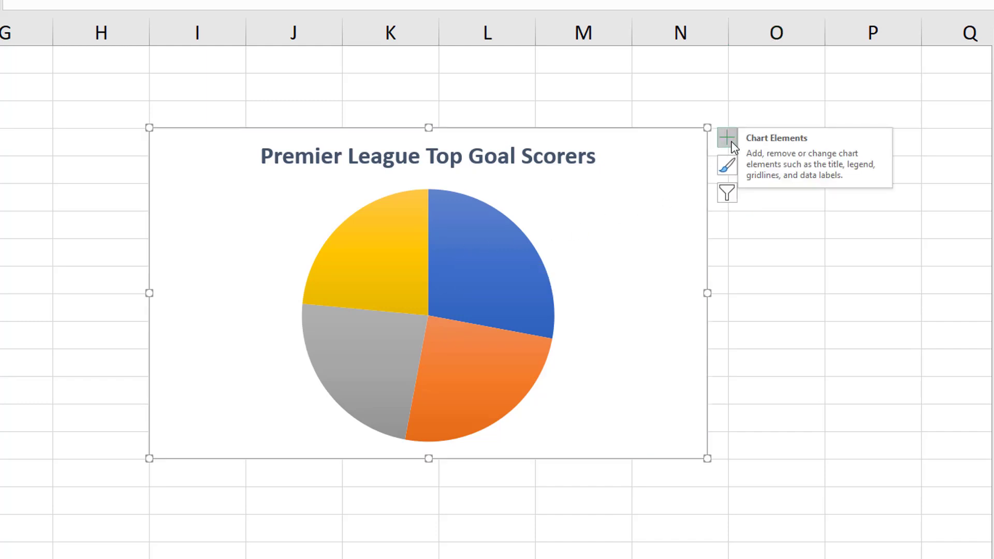
left_click(727, 140)
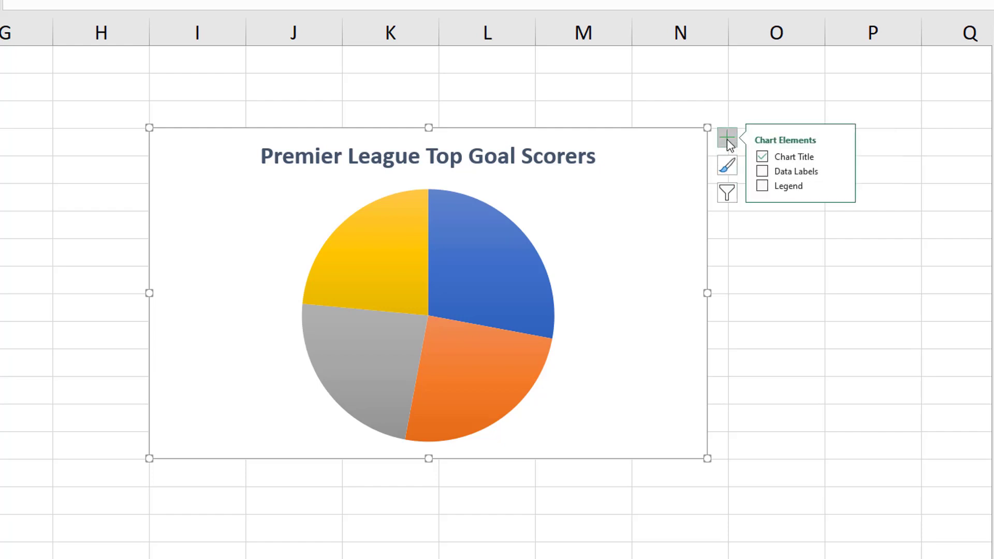
left_click(764, 186)
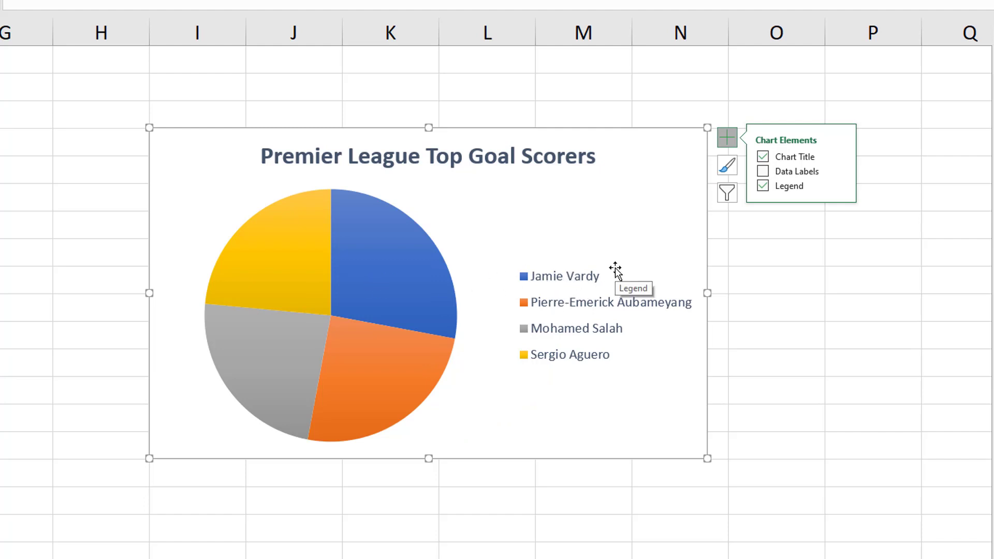
- Show the goal values 19, 17, 16 and 16 on the slices and enlarge their font
mouse_move(398, 270)
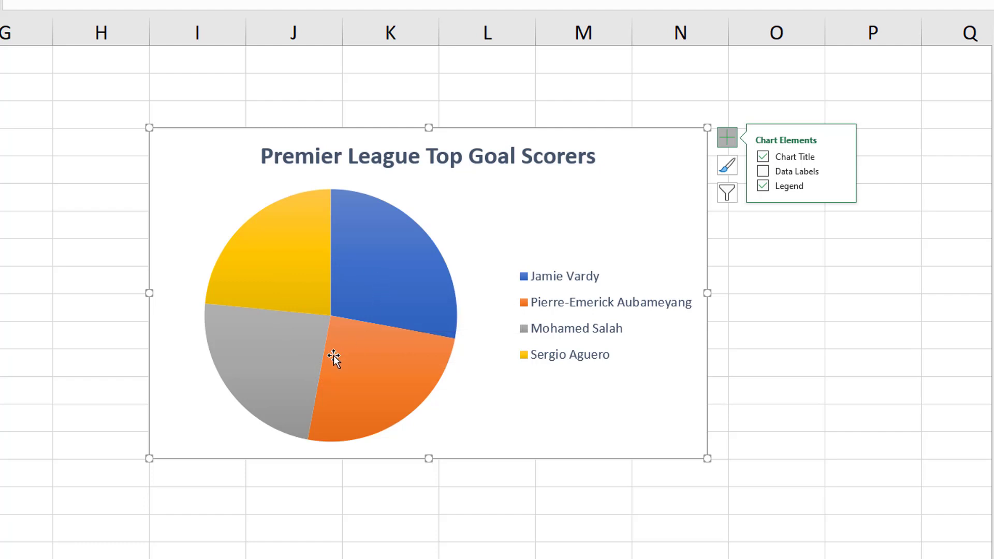
mouse_move(336, 357)
left_click(798, 176)
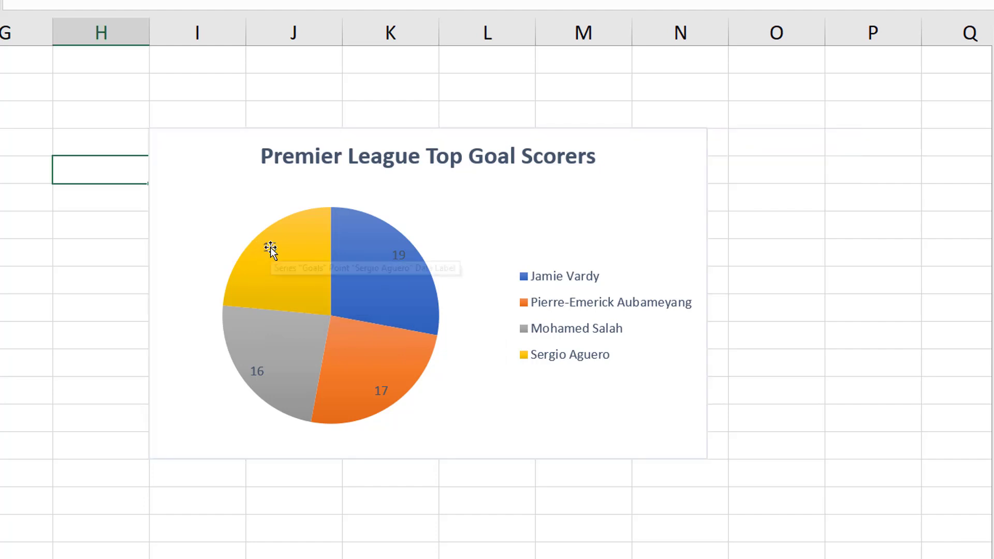
left_click(266, 249)
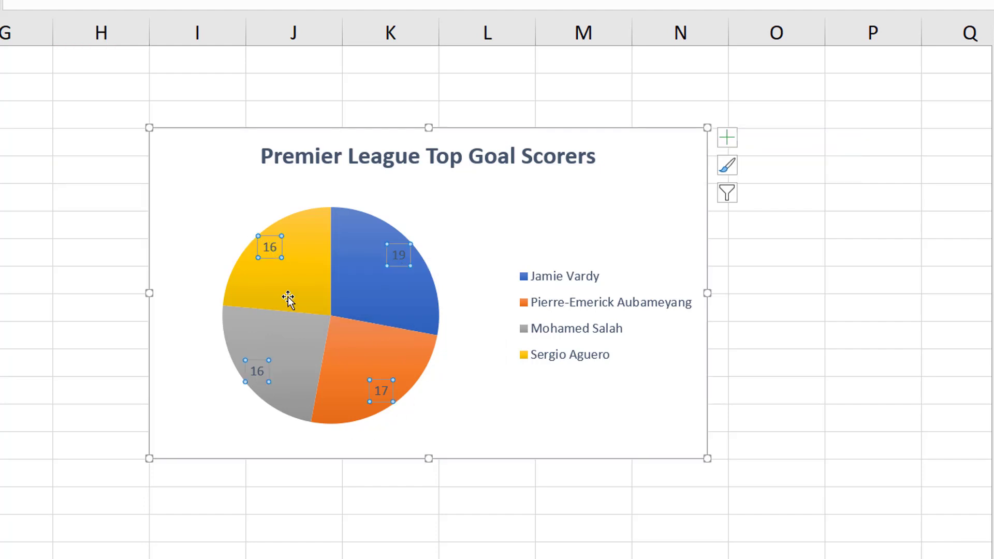
key("ctrl+shift+period")
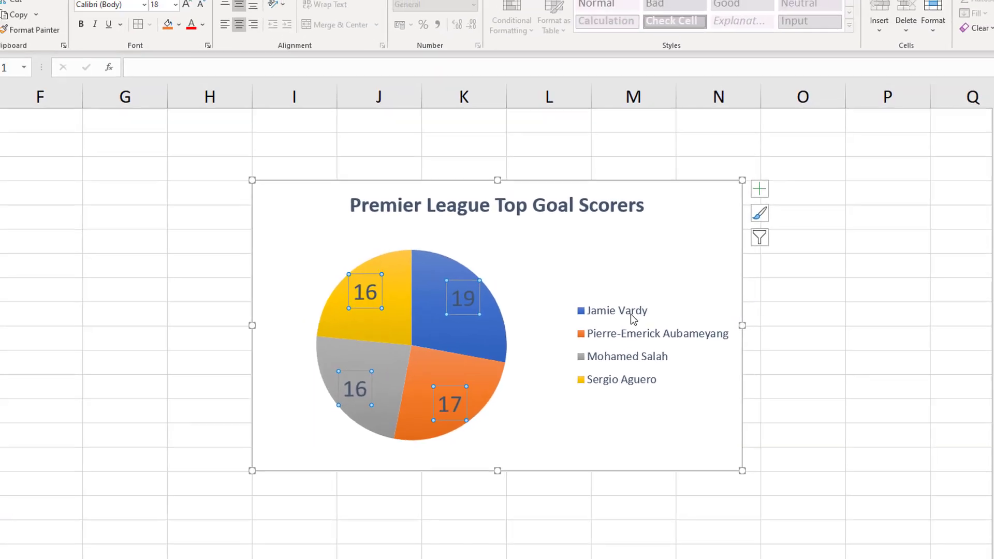
- Increase the legend's font size and widen it so each player's name fits on one line
left_click(572, 280)
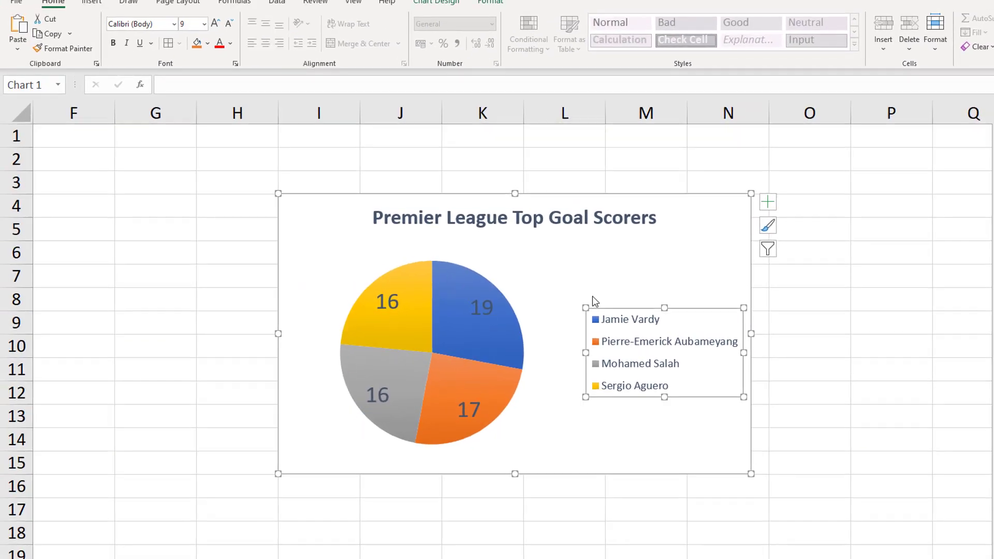
left_click(215, 23)
left_click_drag(634, 353, 569, 351)
left_click(231, 290)
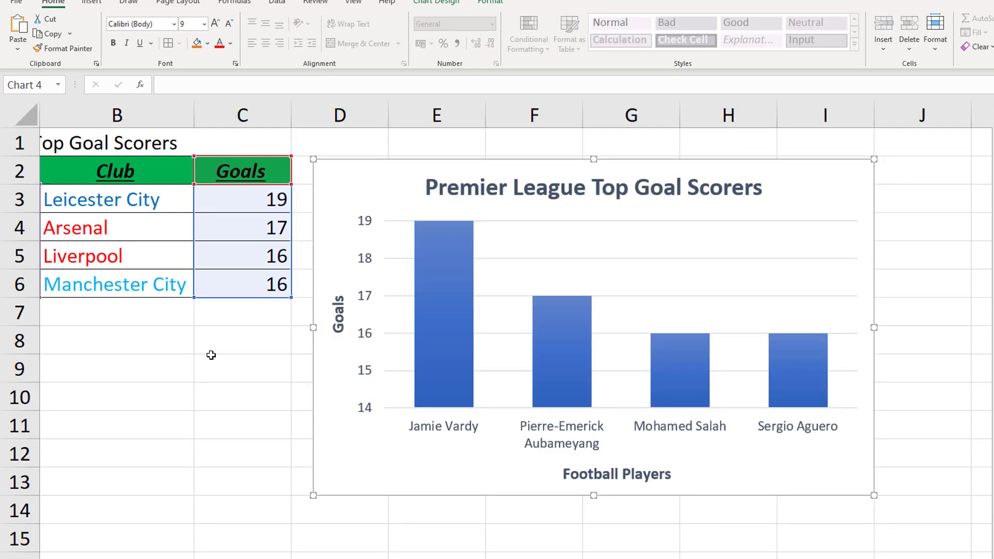
left_click(211, 356)
scroll(357, 384, "left", 2)
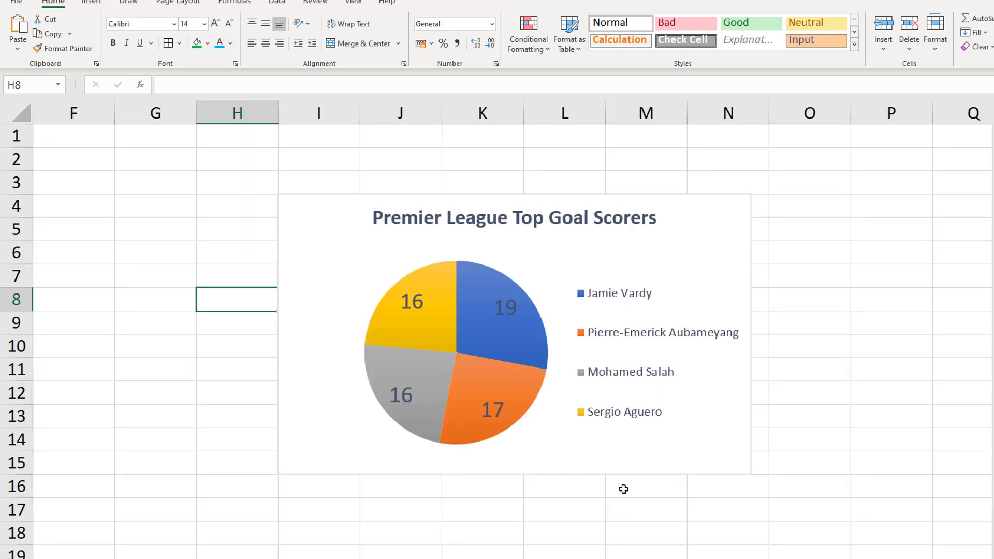
mouse_move(503, 340)
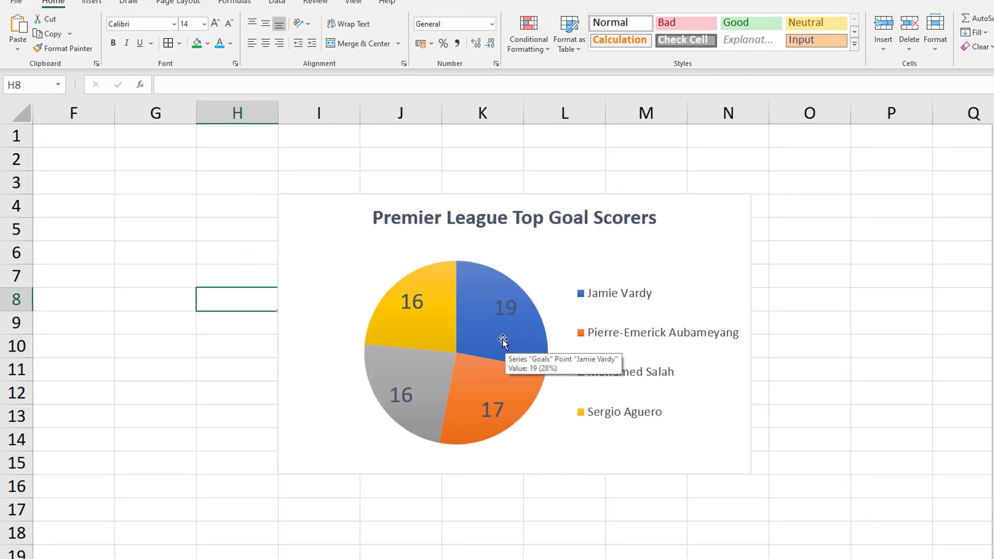
- Open the Goals series' Format pane at the Fill & Line fill options
left_click(429, 324)
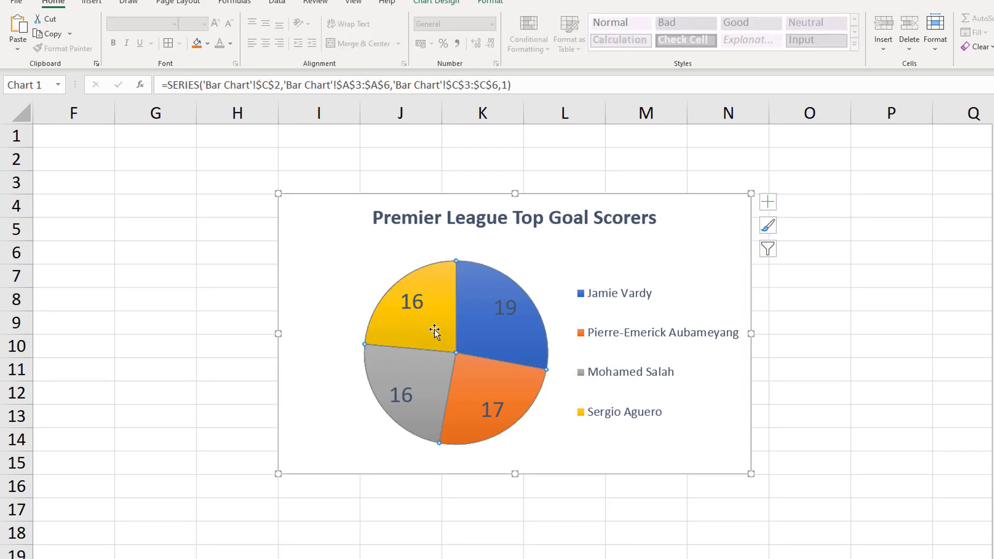
key("ctrl+1")
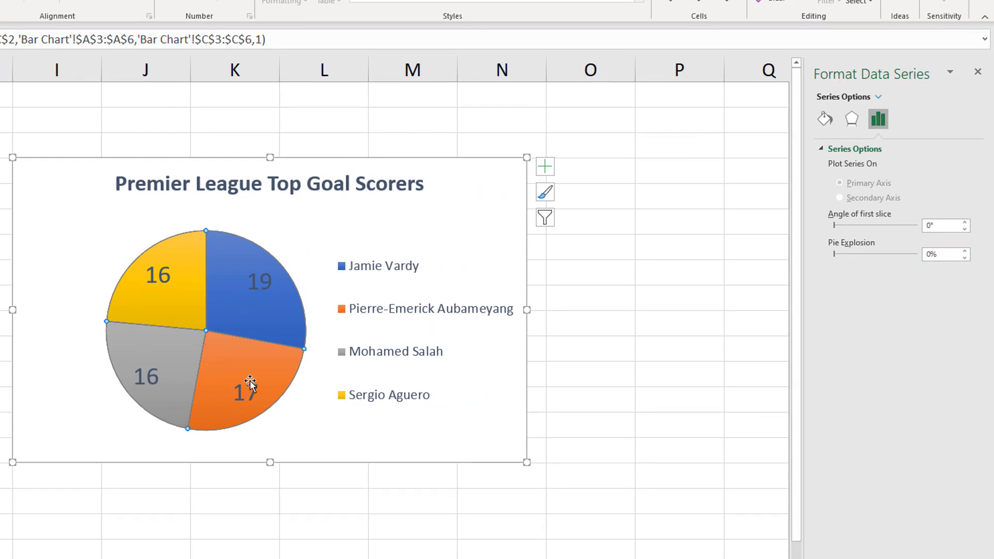
left_click(824, 120)
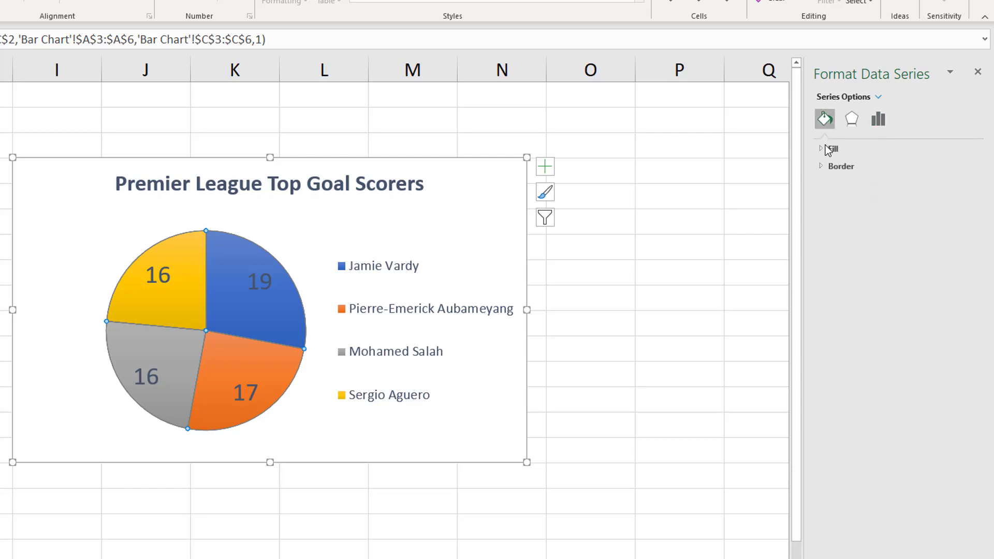
left_click(828, 149)
left_click(964, 284)
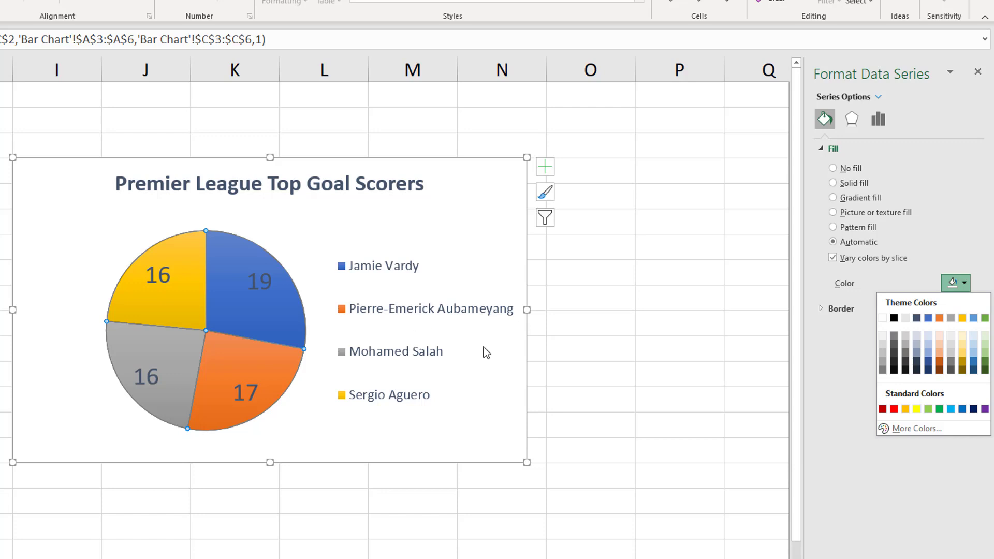
left_click(864, 468)
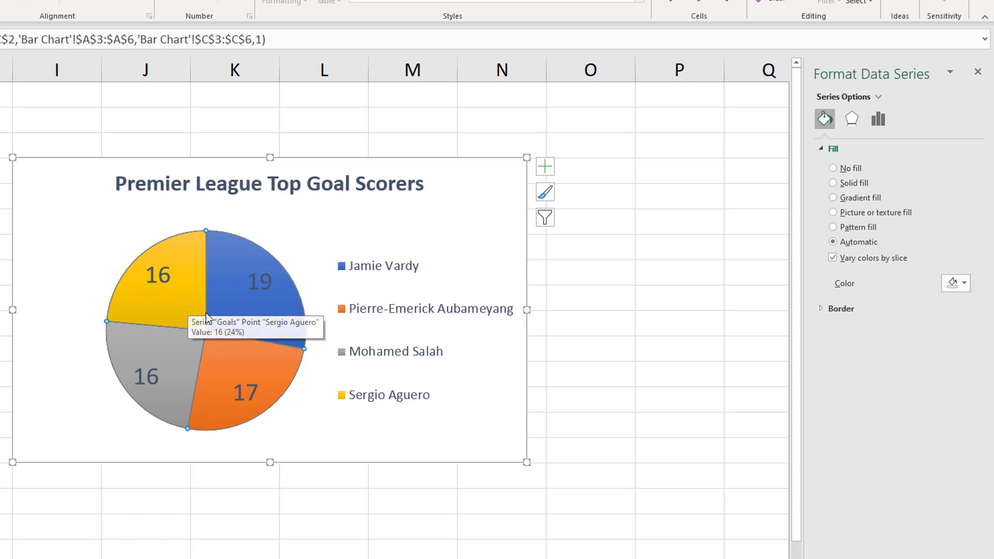
- Colour Sergio Aguero's pie slice light blue
left_click(178, 308)
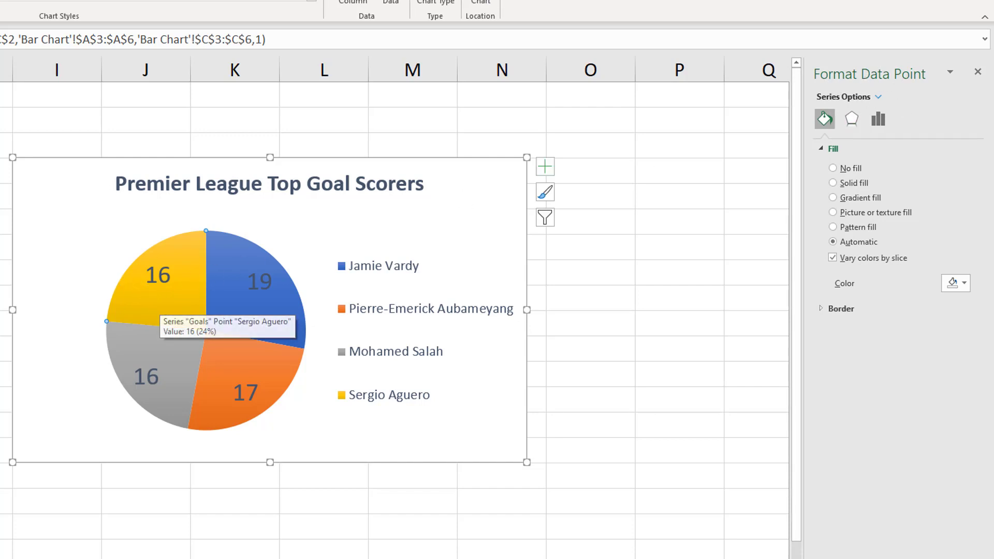
key("Escape")
left_click(165, 300)
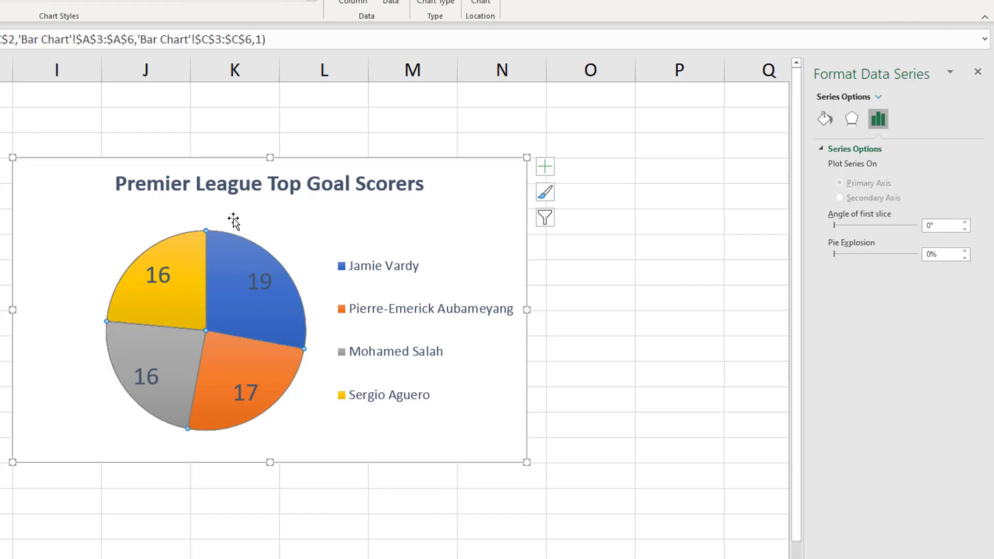
left_click(166, 298)
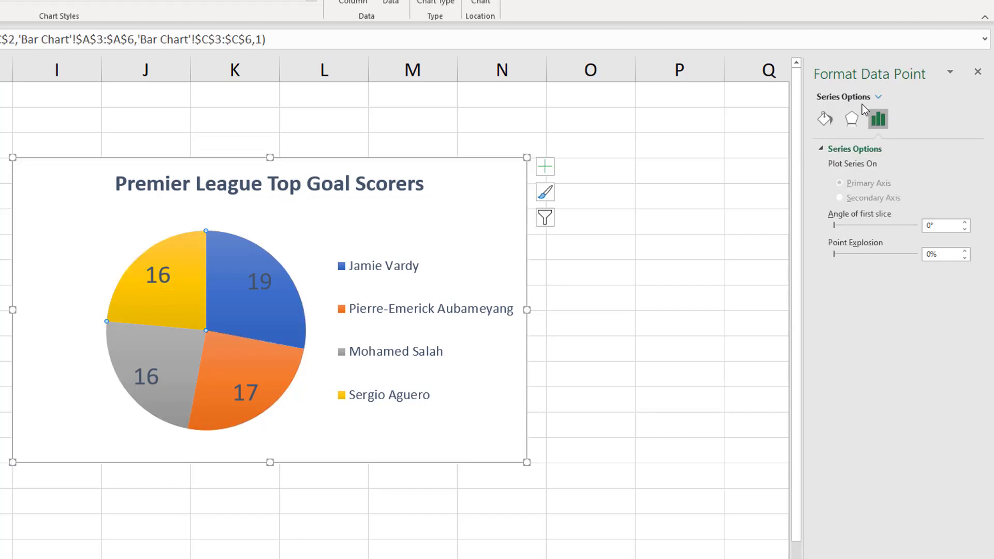
left_click(828, 122)
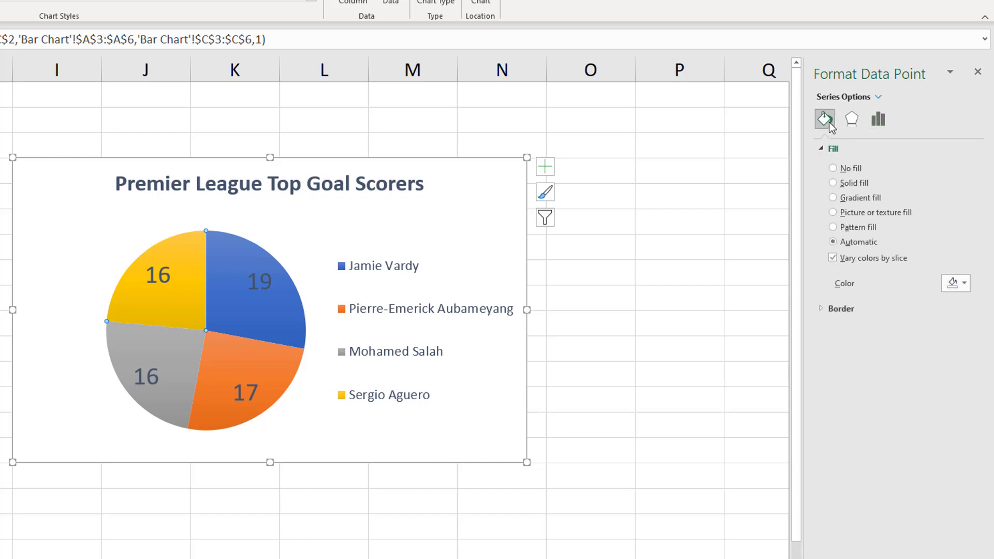
left_click(954, 282)
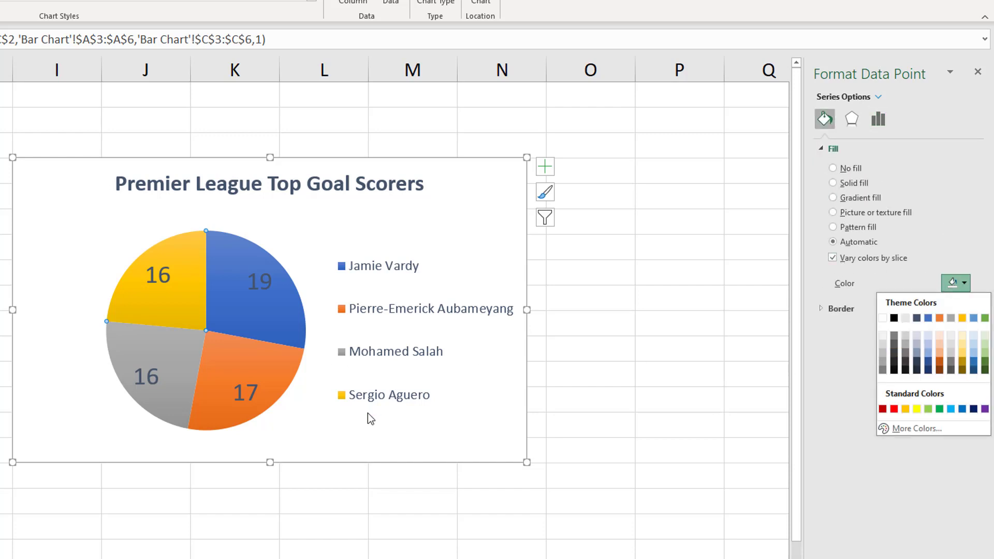
left_click(951, 409)
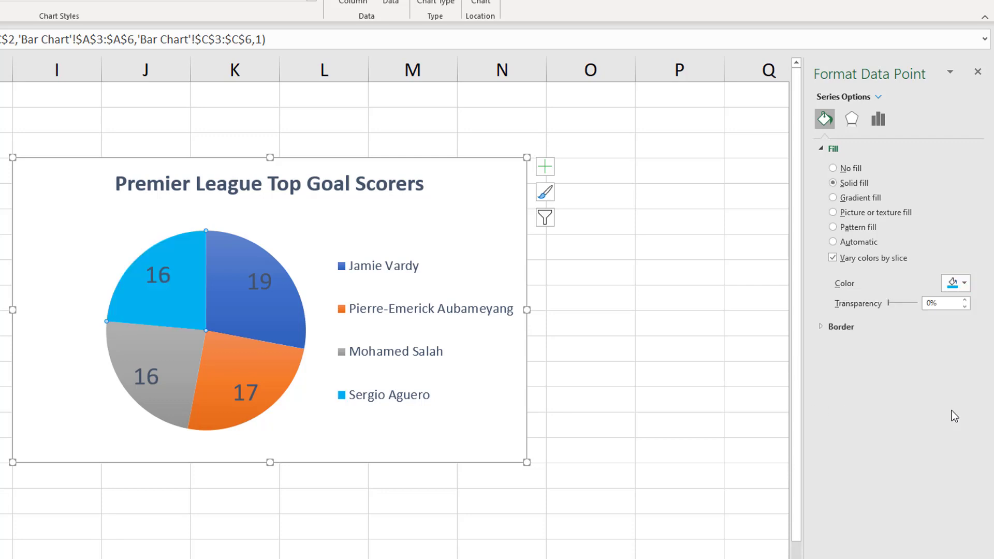
- Colour Pierre-Emerick Aubameyang's 17-goal slice red
left_click(238, 316)
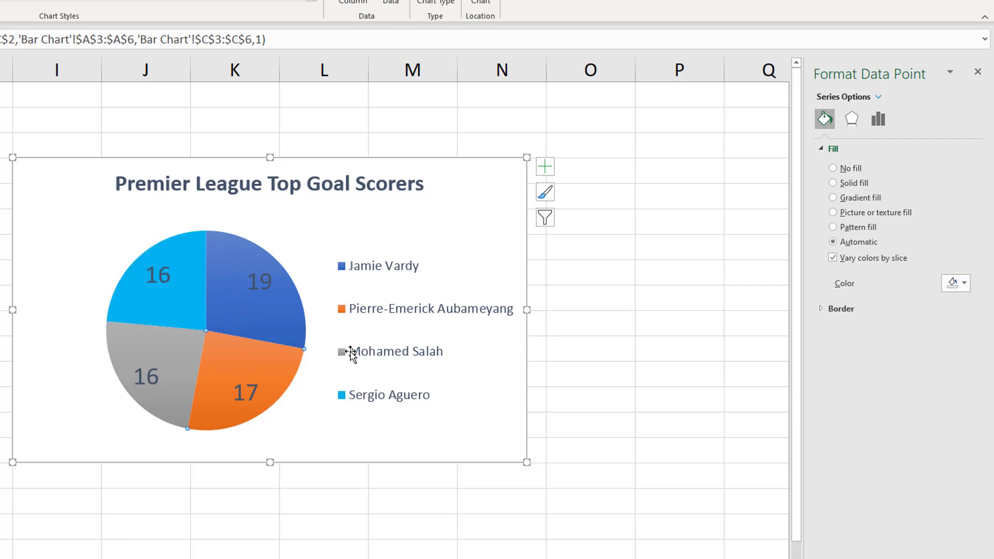
left_click(957, 283)
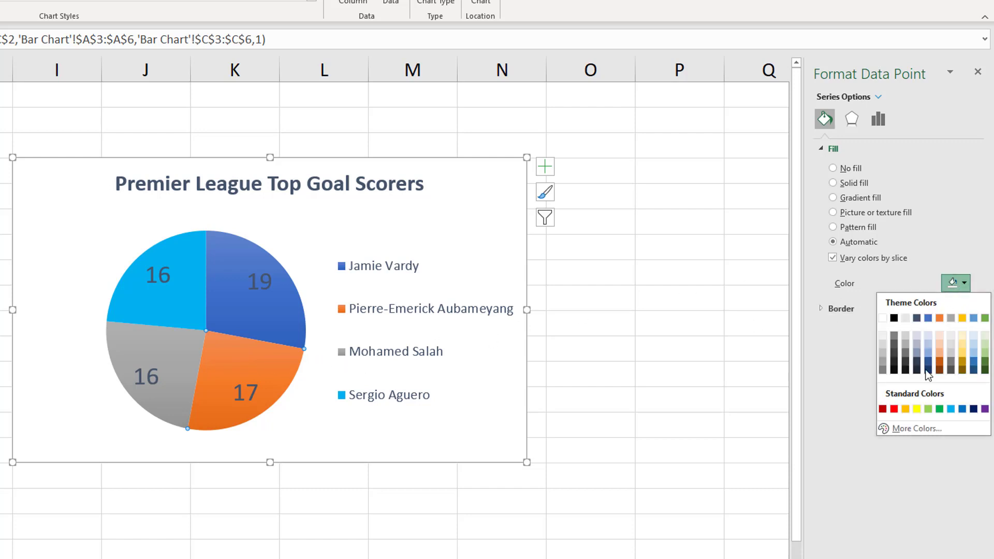
left_click(895, 409)
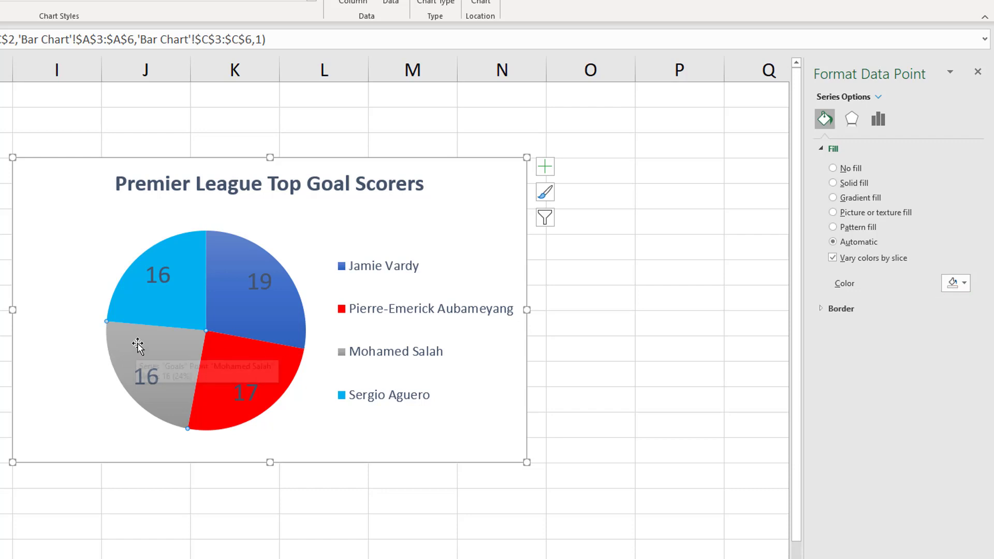
- Deselect the pie chart and switch back to the Bar Chart sheet
mouse_move(167, 403)
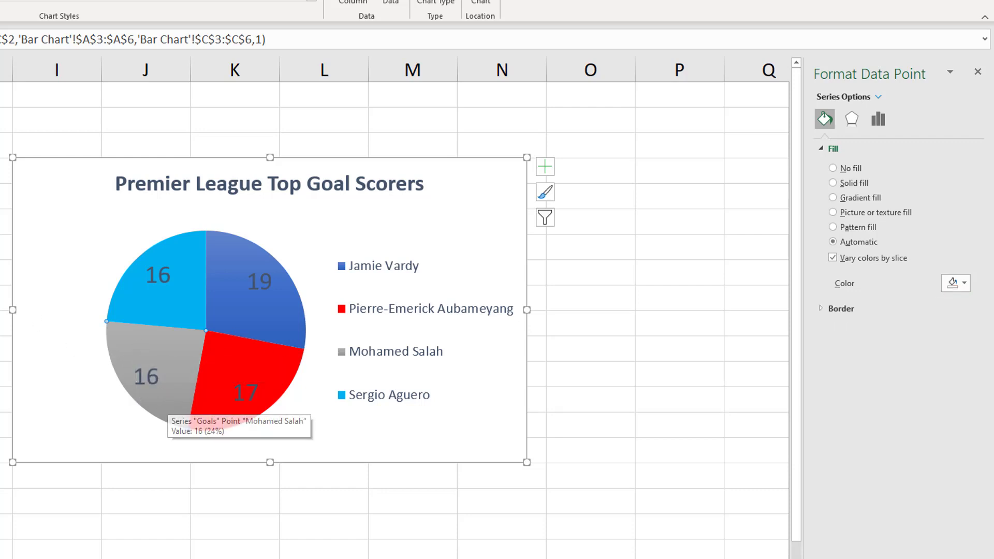
left_click(6, 272)
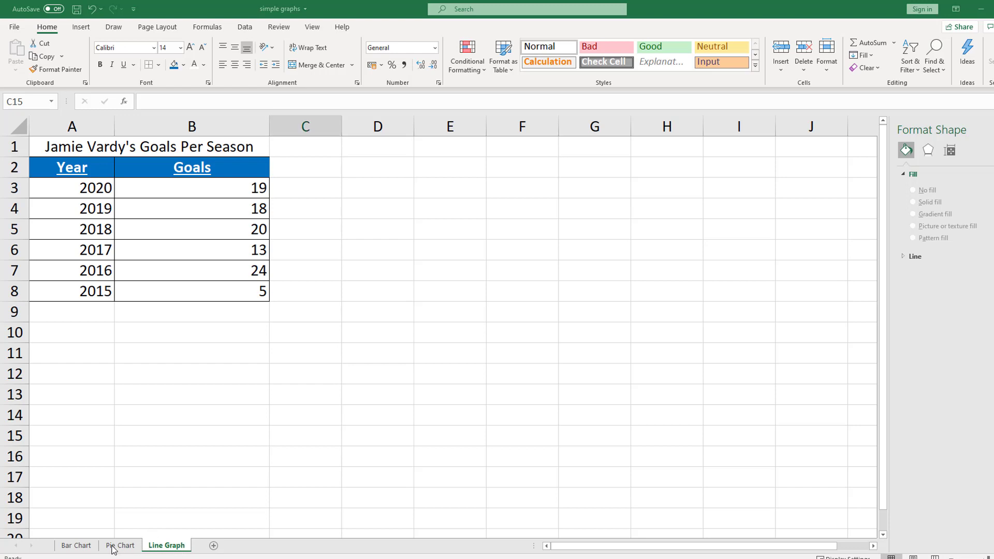
left_click(76, 545)
left_click(162, 548)
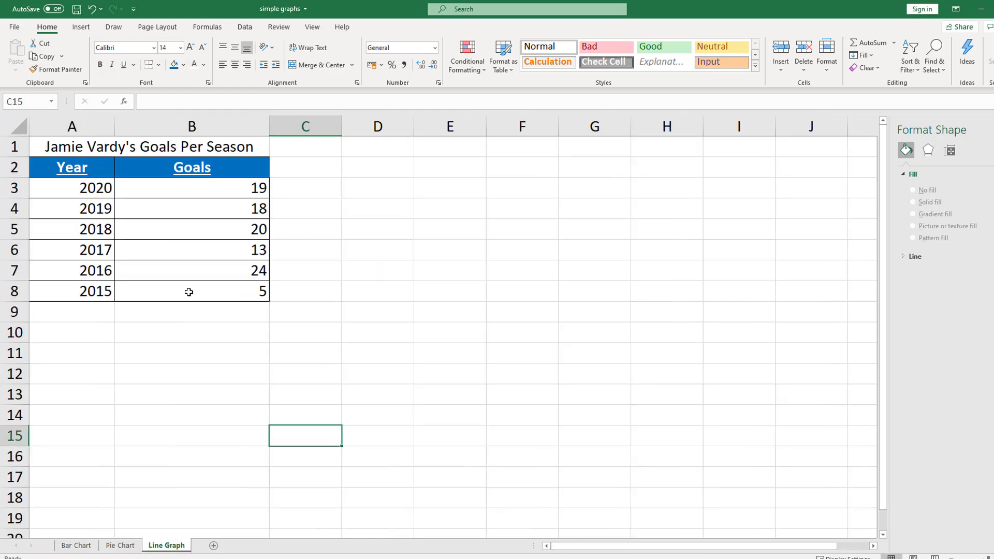
left_click(81, 545)
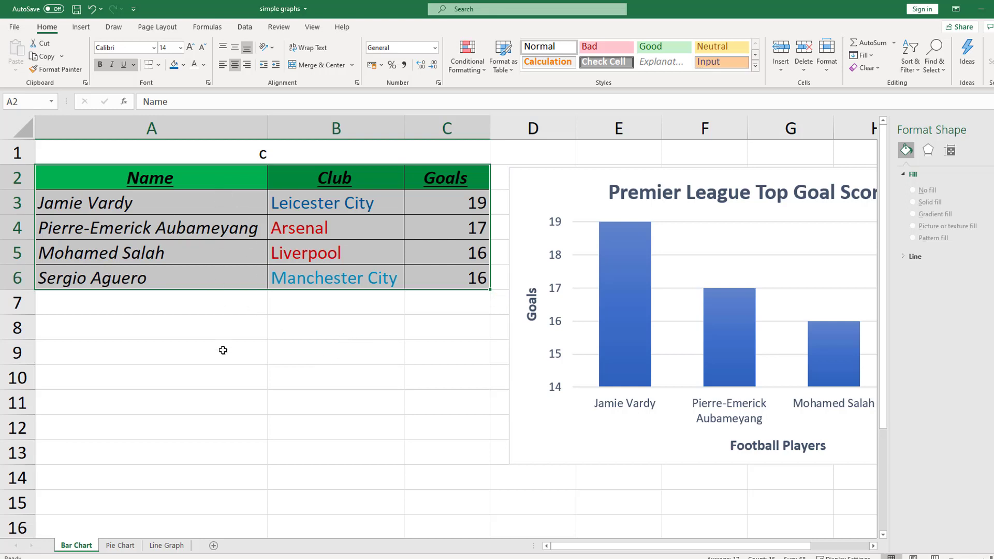
- From the Line Graph sheet, check Jamie Vardy's per-season goals on his Premier League profile's Playing Career
left_click(169, 545)
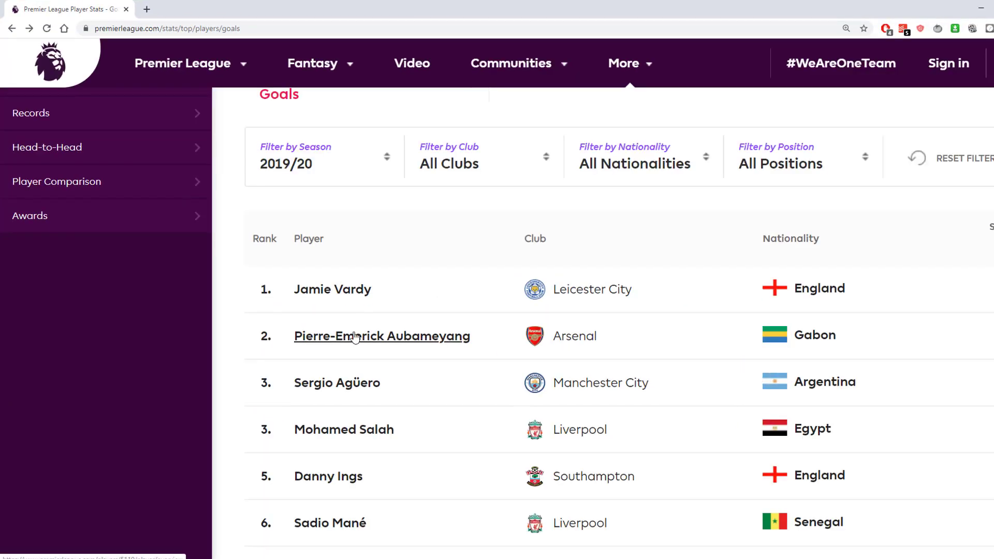
left_click(349, 293)
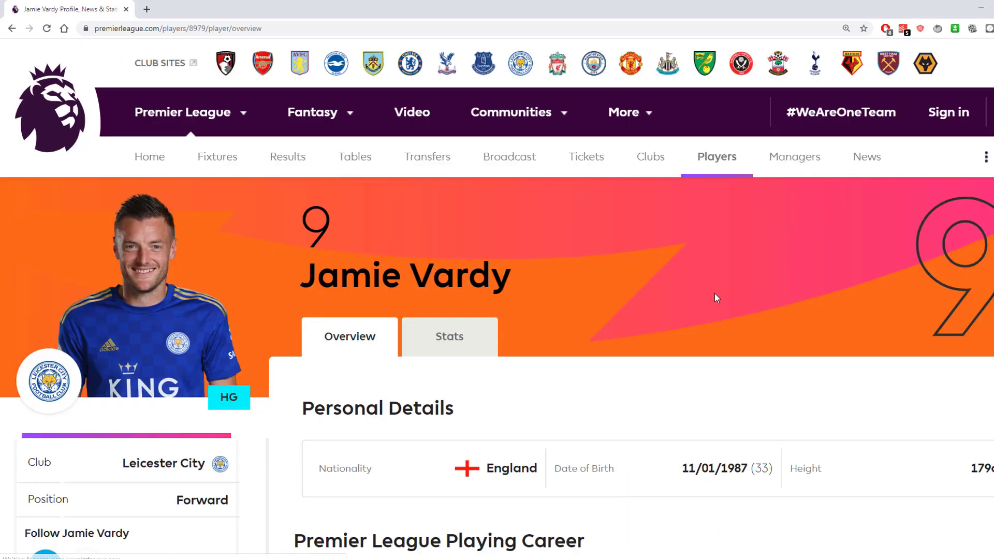
scroll(713, 296, "down", 7)
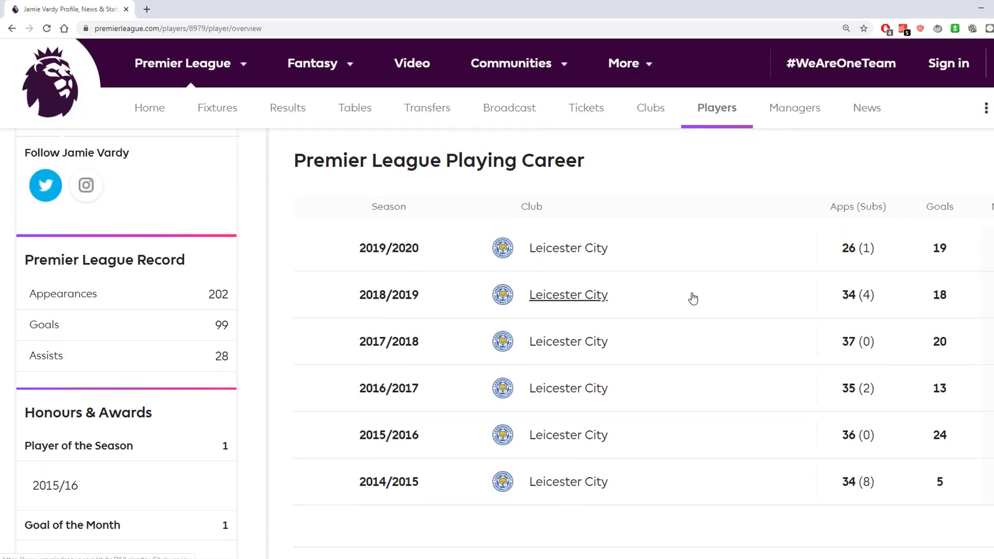
left_click(981, 11)
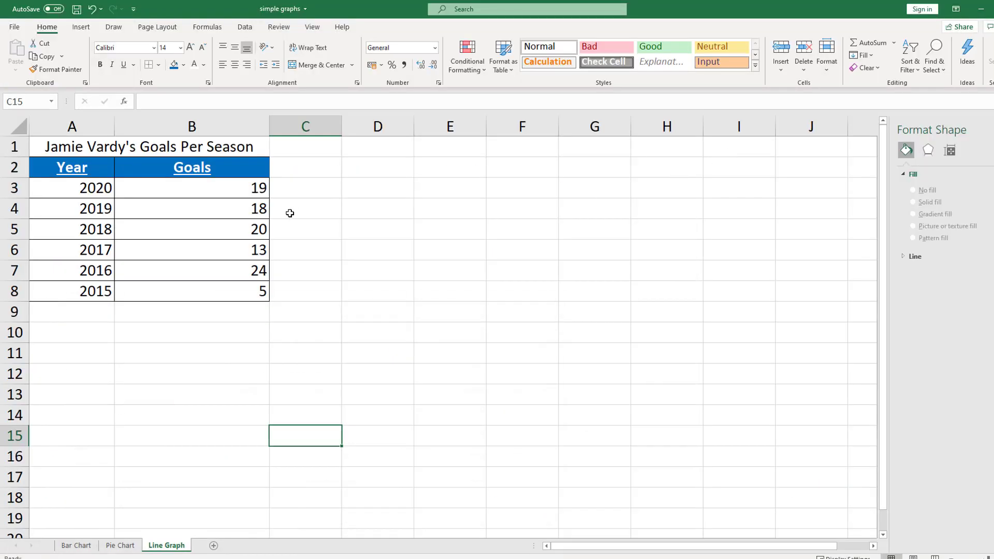
left_click(97, 192)
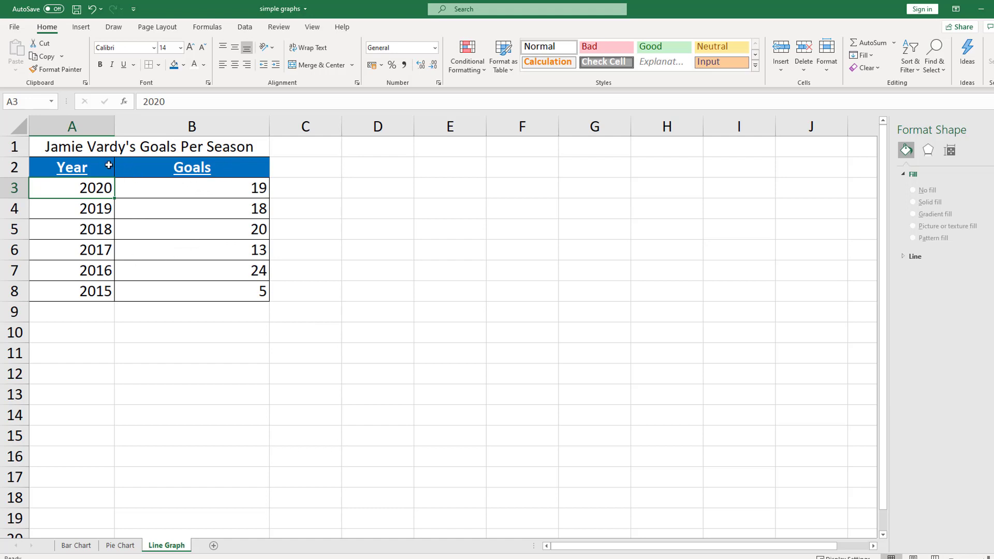
- Select the Year and Goals table A2:B8 and bring up the Insert tab's Scatter chart types
left_click(74, 167)
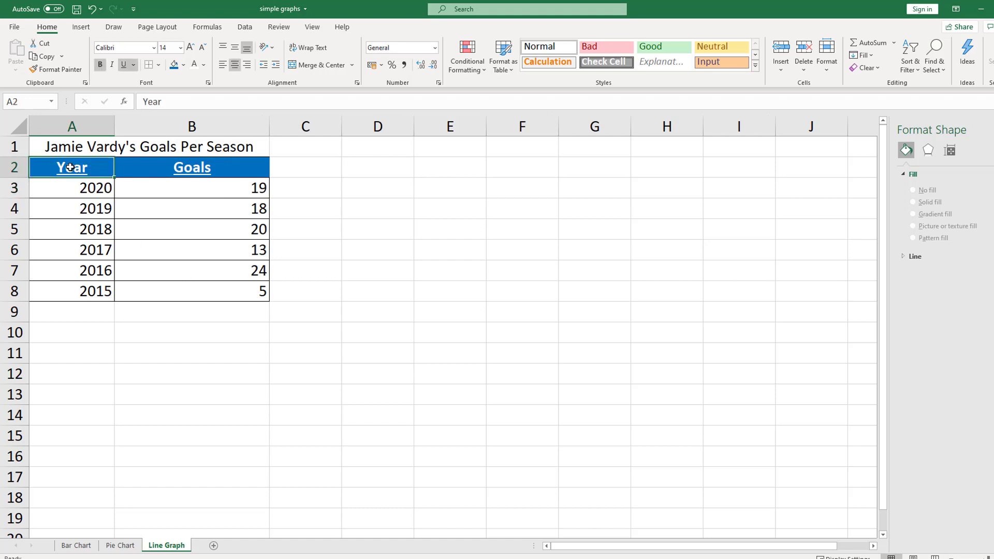
left_click_drag(70, 167, 194, 288)
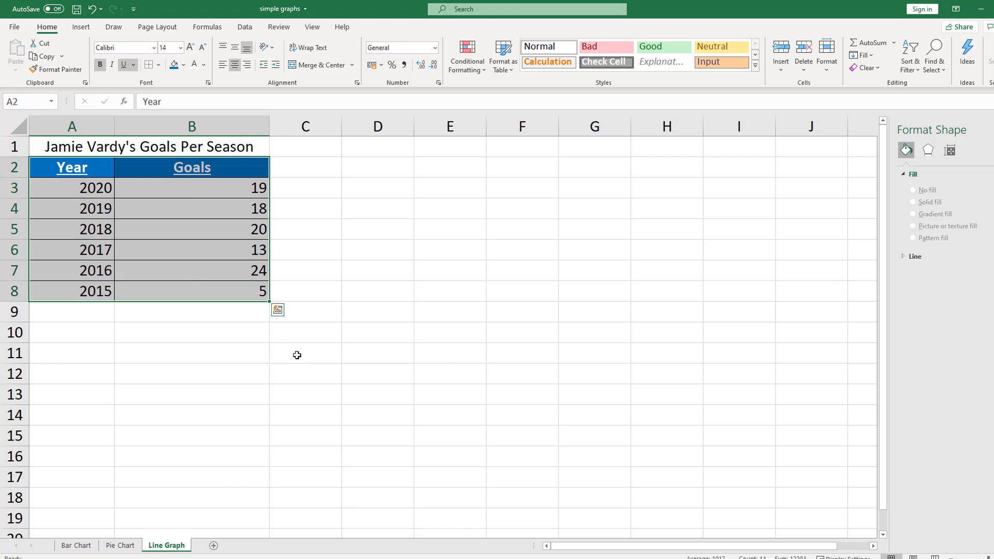
left_click(86, 30)
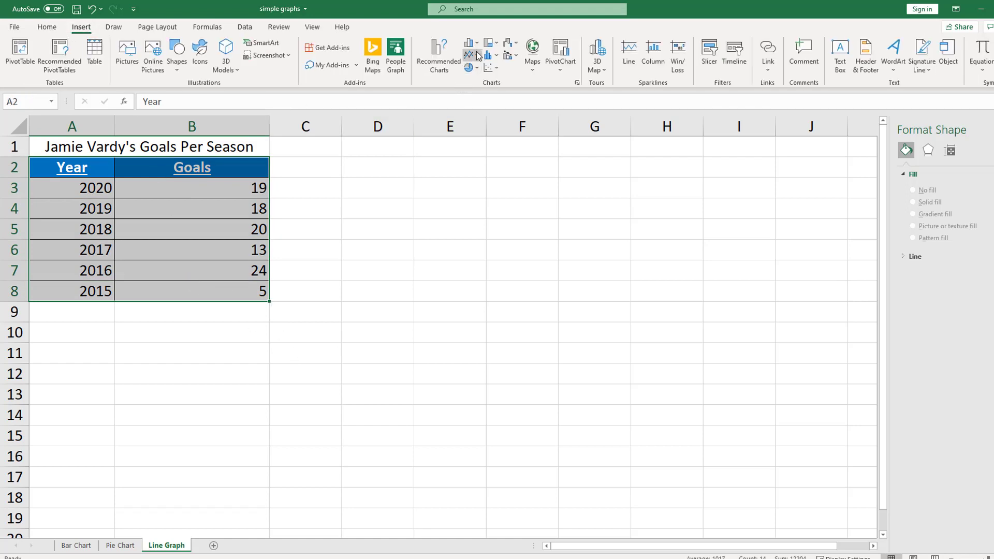
left_click(476, 55)
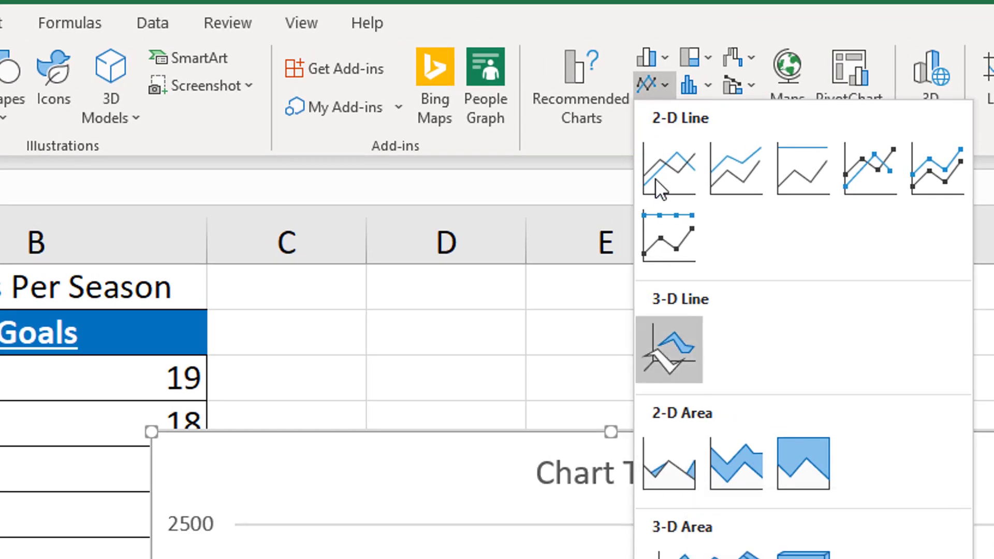
left_click(619, 147)
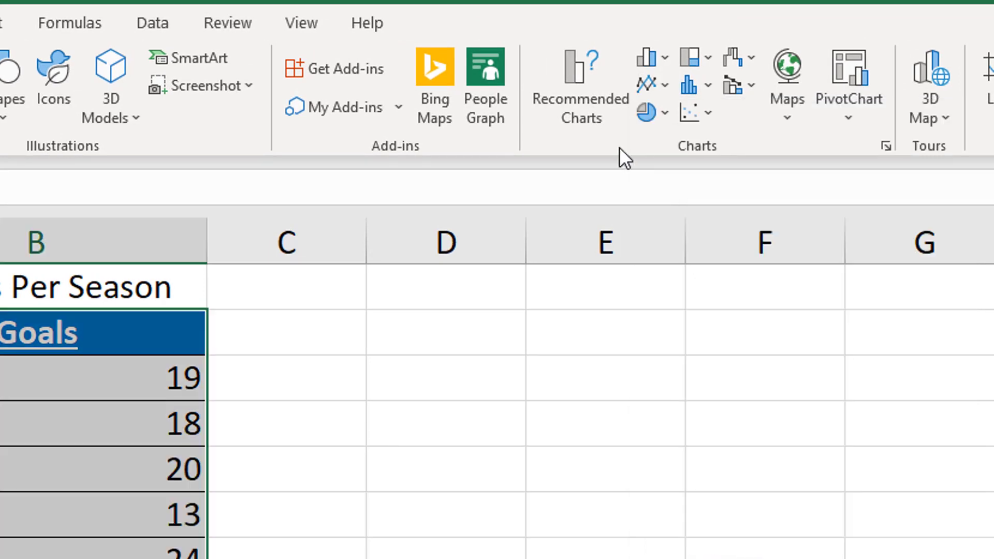
left_click(702, 122)
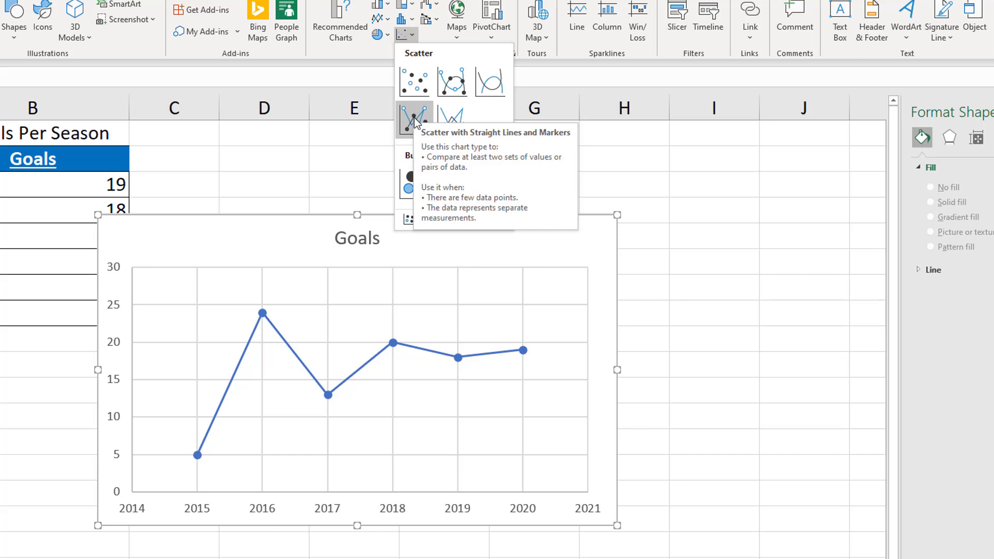
- Insert a Scatter with Straight Lines and Markers chart, move it up-right, and add axis titles
left_click(414, 119)
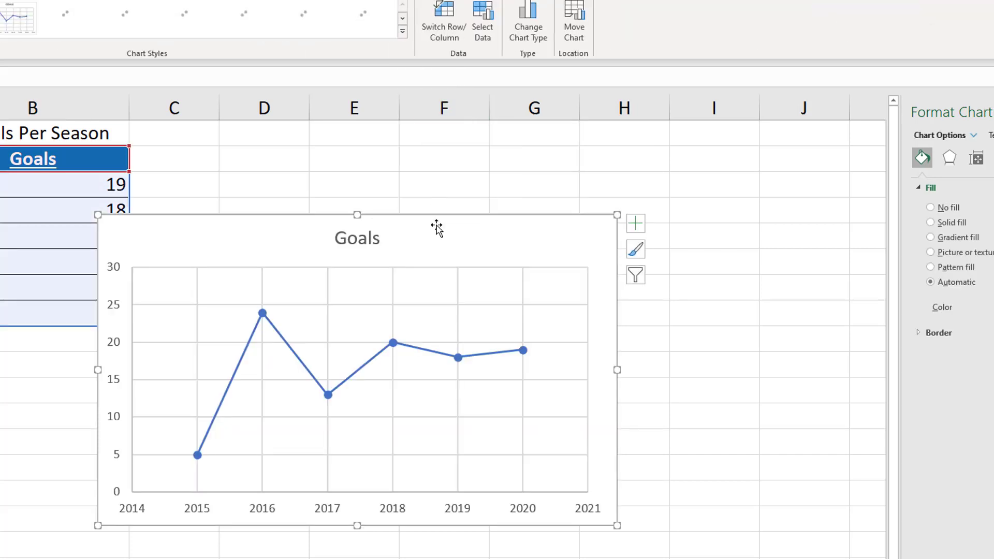
left_click_drag(436, 229, 499, 196)
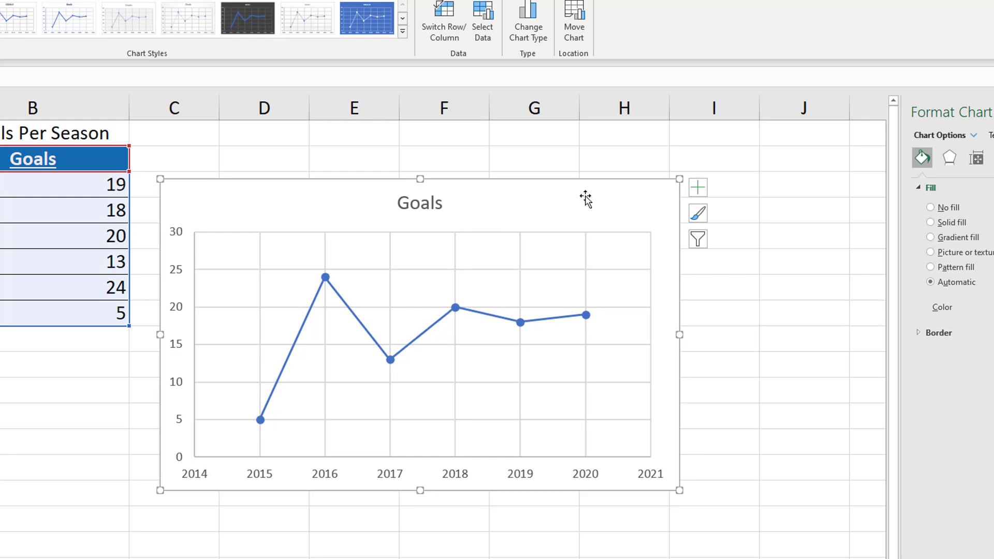
left_click(698, 188)
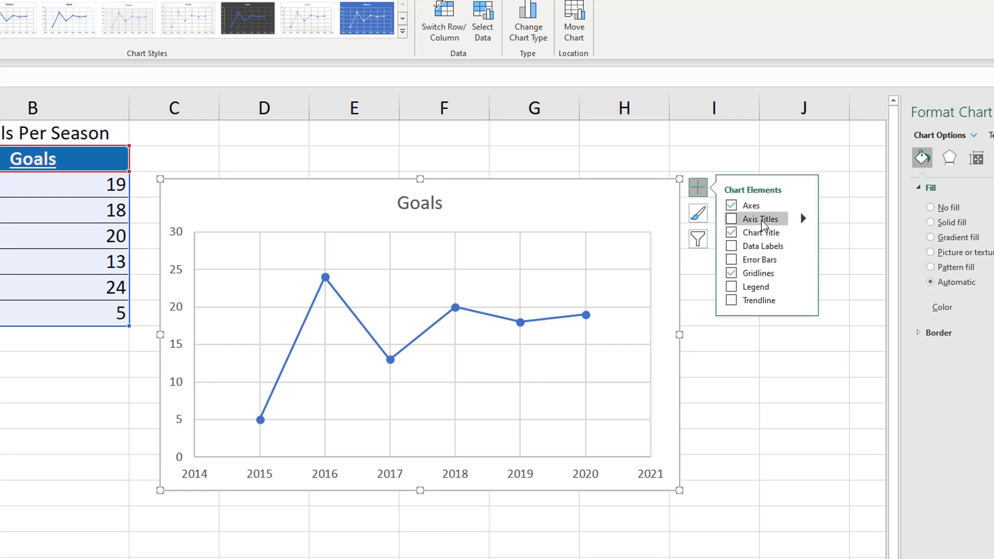
left_click(731, 218)
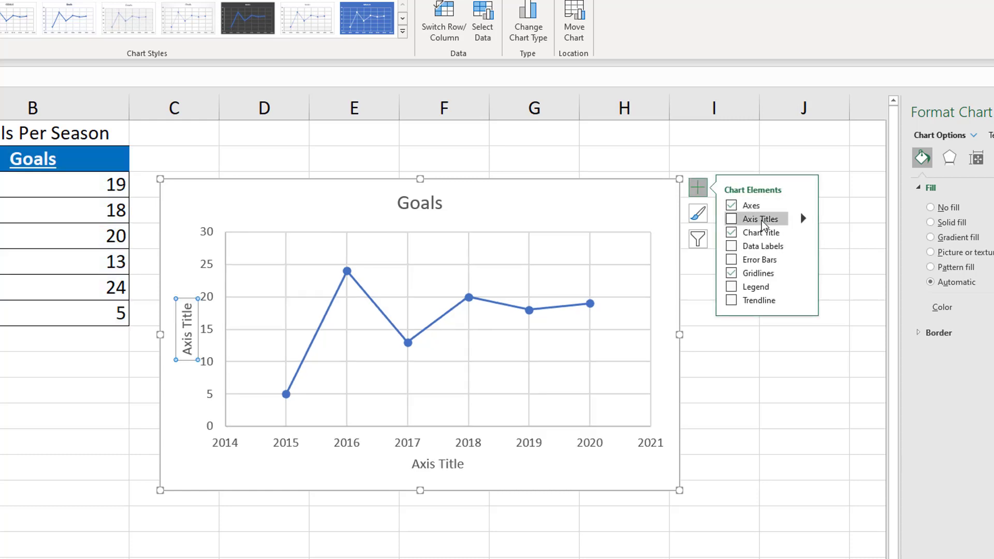
- Rename the horizontal axis title to 'Year' and the vertical one to 'Goals Scored'
left_click(438, 463)
double_click(436, 463)
key("Delete")
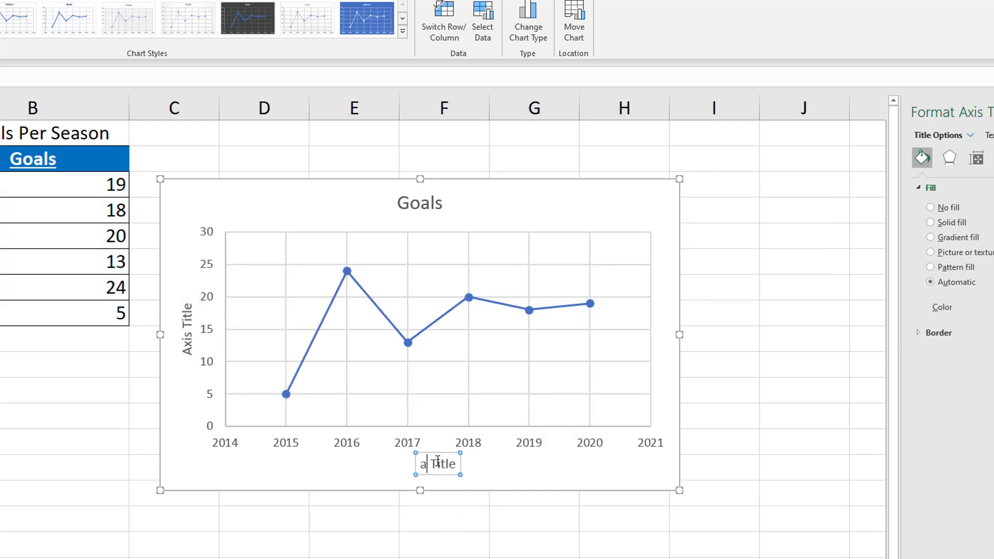
double_click(438, 462)
key("Delete")
type("Year")
left_click(186, 327)
triple_click(186, 327)
type("Goals Scored")
- Retitle the chart 'Jamie Vardy's Goals Per Season'
left_click(421, 199)
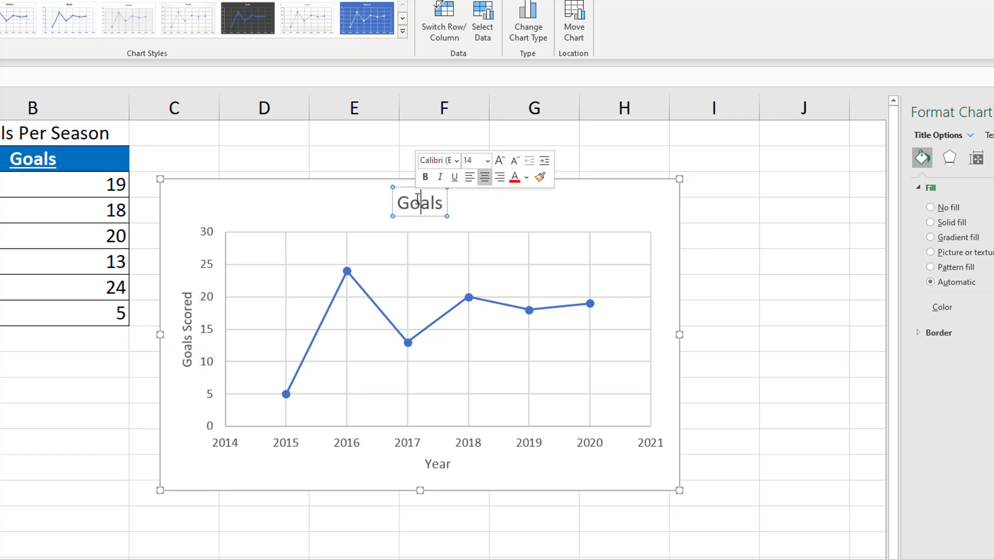
triple_click(419, 199)
type("Jamie")
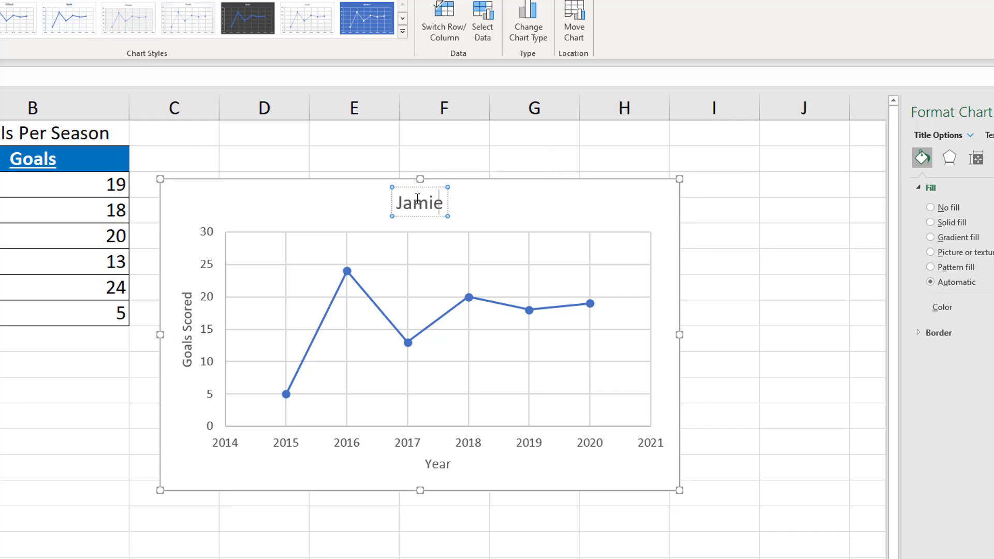
type(" Vardy's")
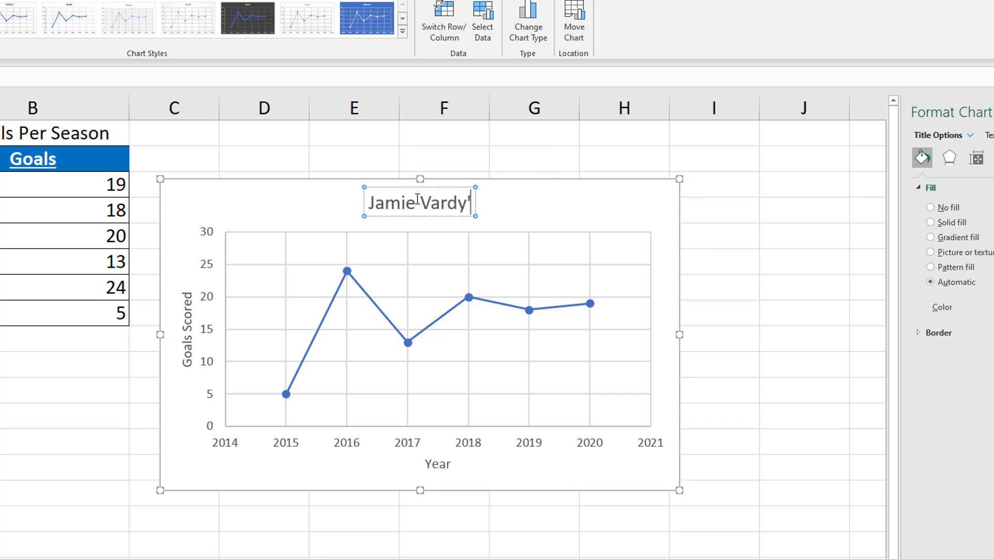
type(" Goals P")
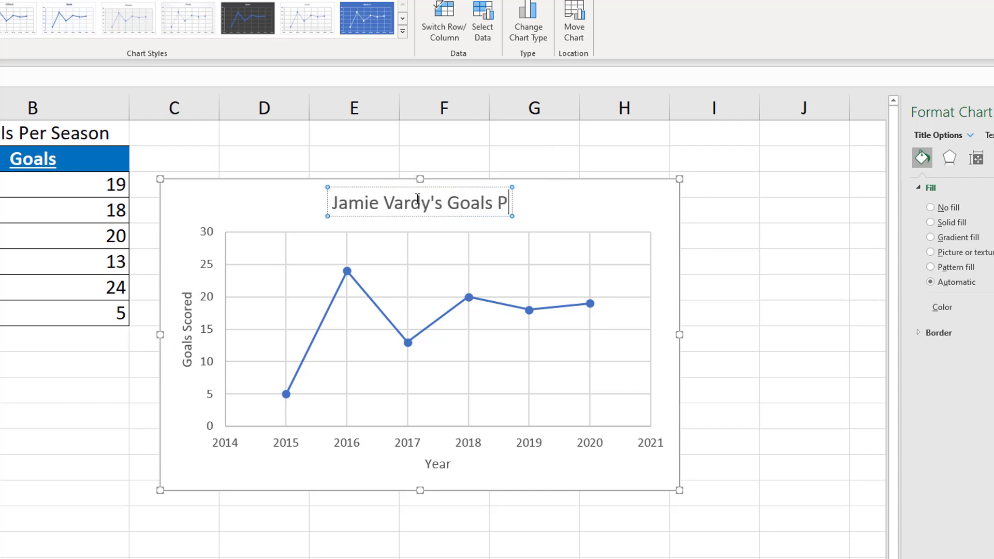
type("er Season")
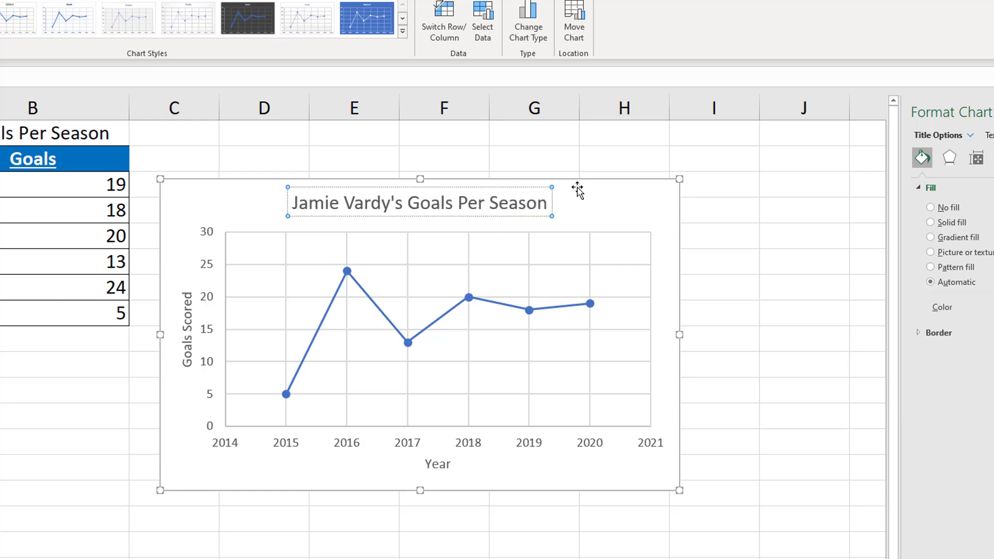
- Apply the dark chart style with a glowing blue line and nudge the chart slightly up-right
left_click(633, 215)
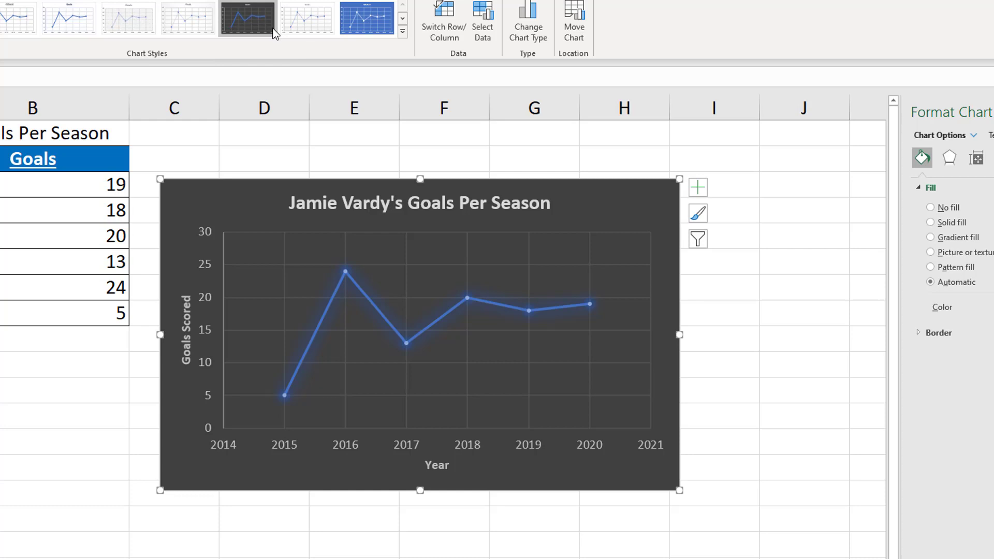
left_click(273, 31)
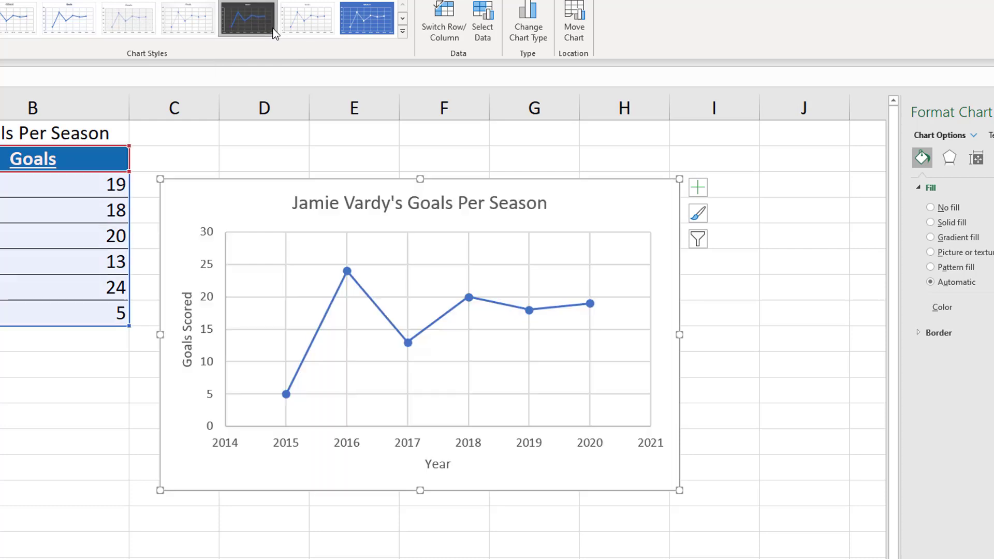
left_click(110, 415)
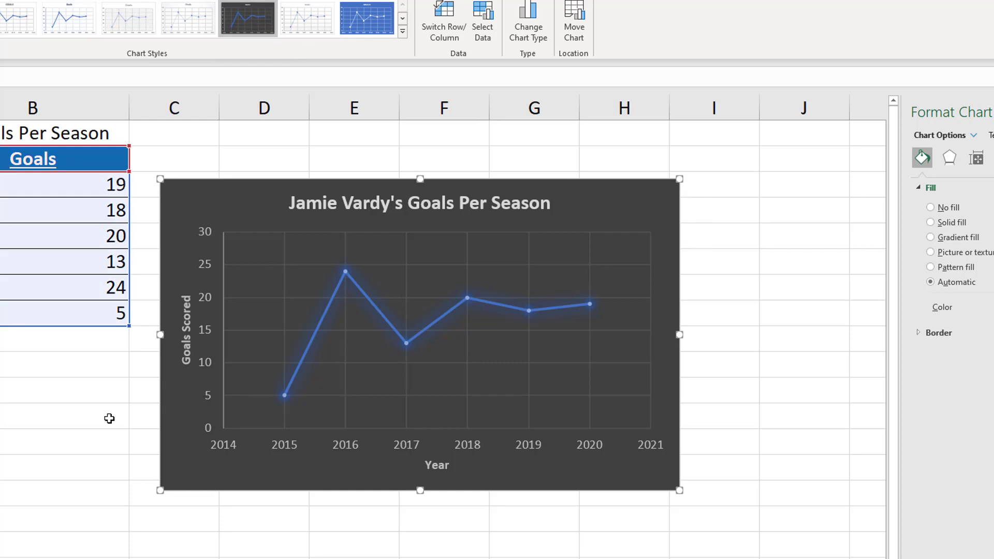
left_click(601, 209)
left_click_drag(601, 209, 632, 199)
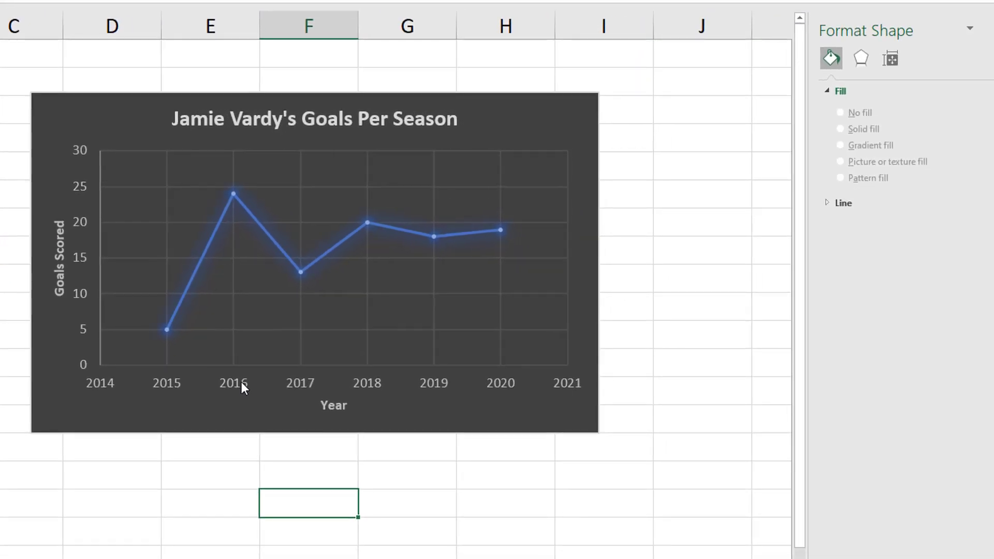
- Set the horizontal Year axis bounds to Minimum 2015 and Maximum 2020
left_click(393, 421)
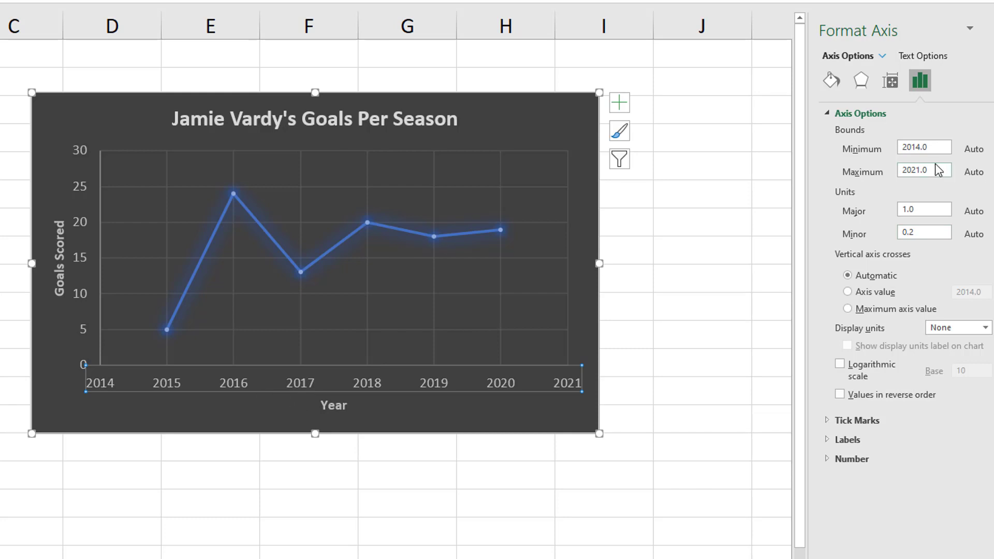
left_click(913, 173)
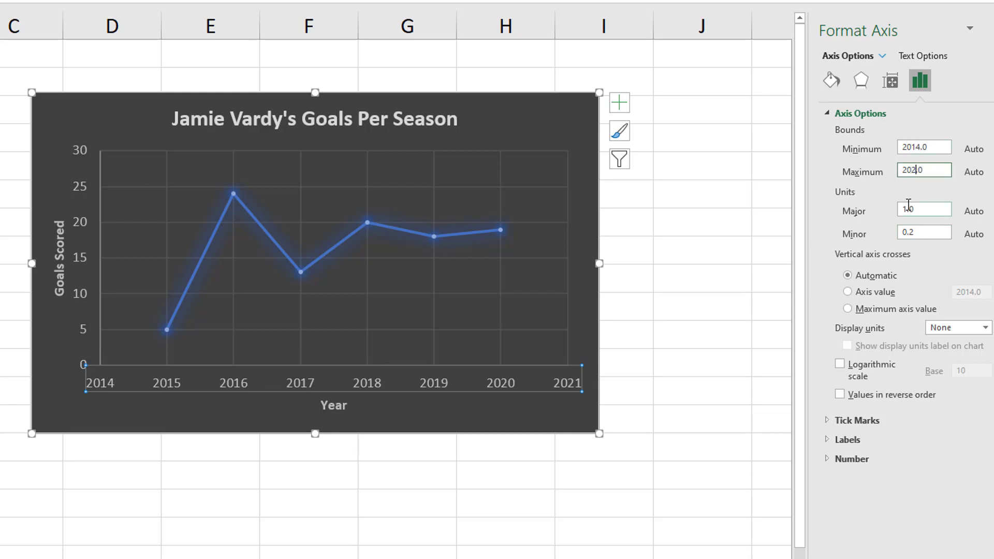
type("0")
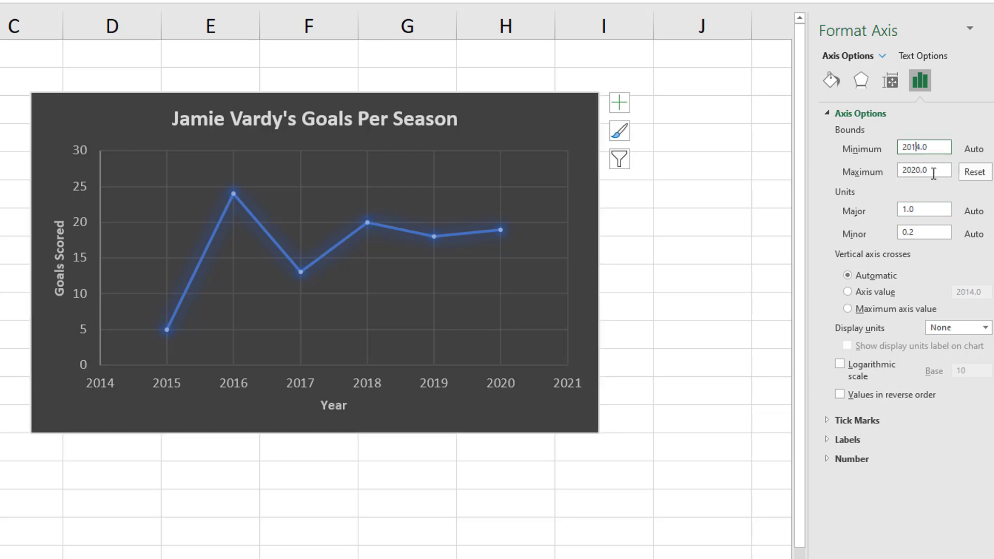
left_click(921, 147)
key("BackSpace")
type("5")
left_click(926, 171)
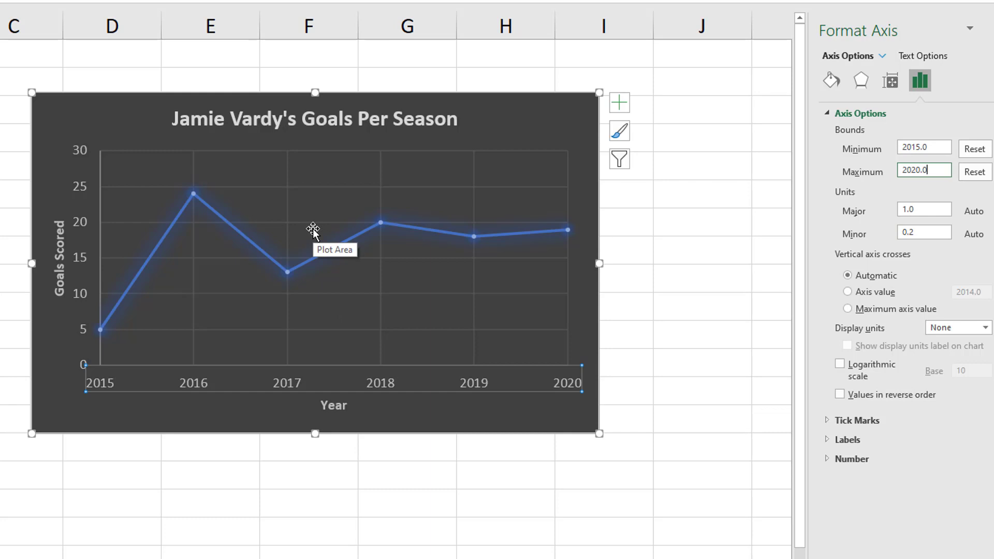
- Set the vertical Goals Scored axis Maximum bound to 25, then deselect the chart
left_click(80, 150)
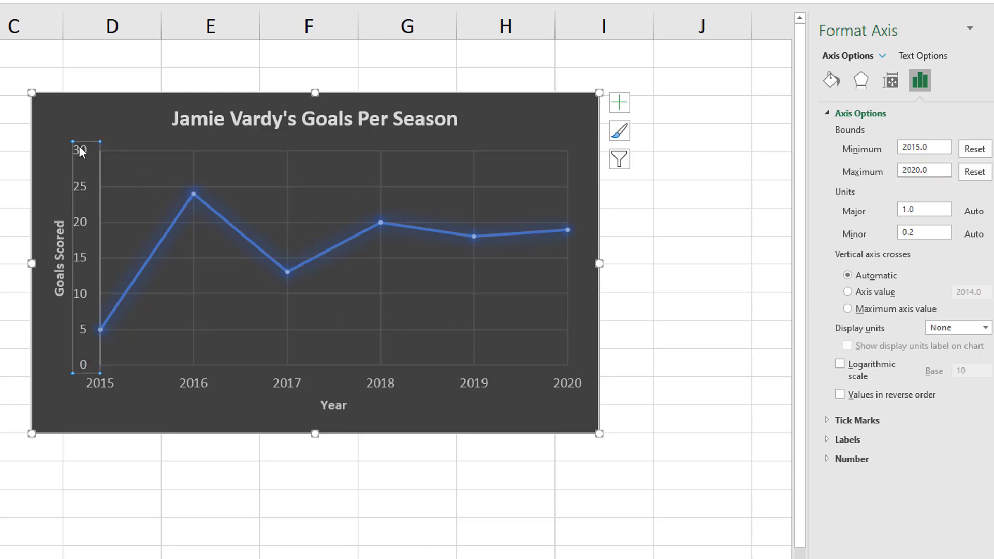
left_click(905, 171)
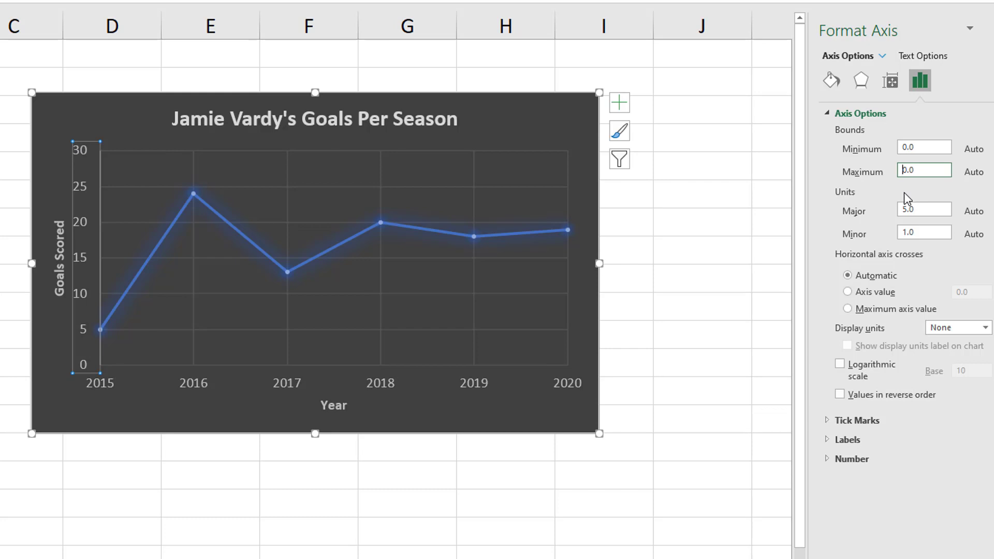
type("25")
key("Delete")
left_click(715, 191)
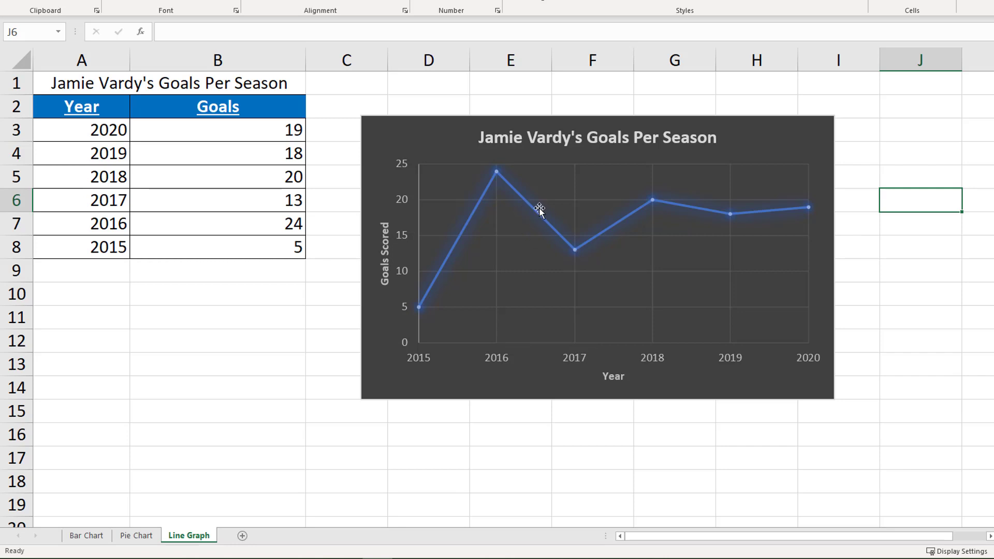
mouse_move(541, 216)
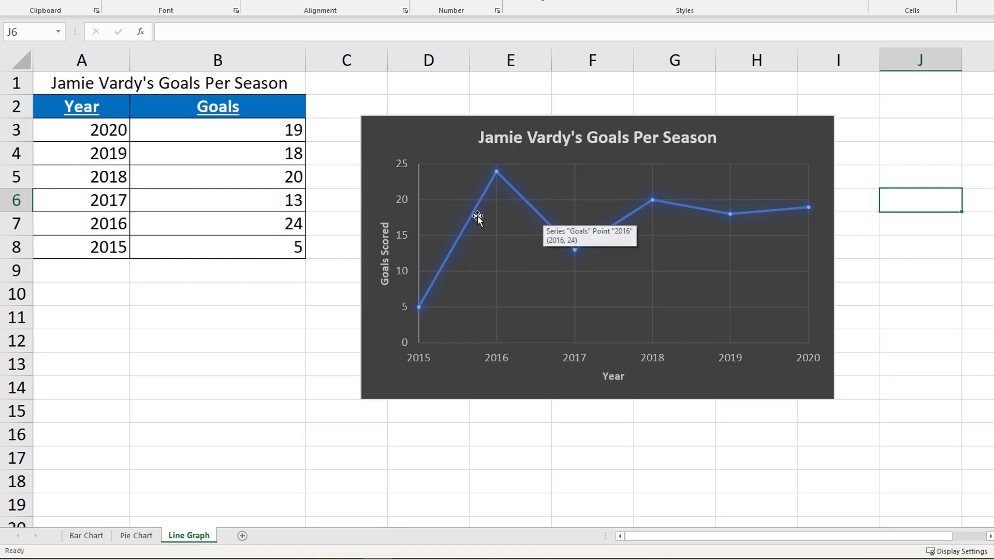